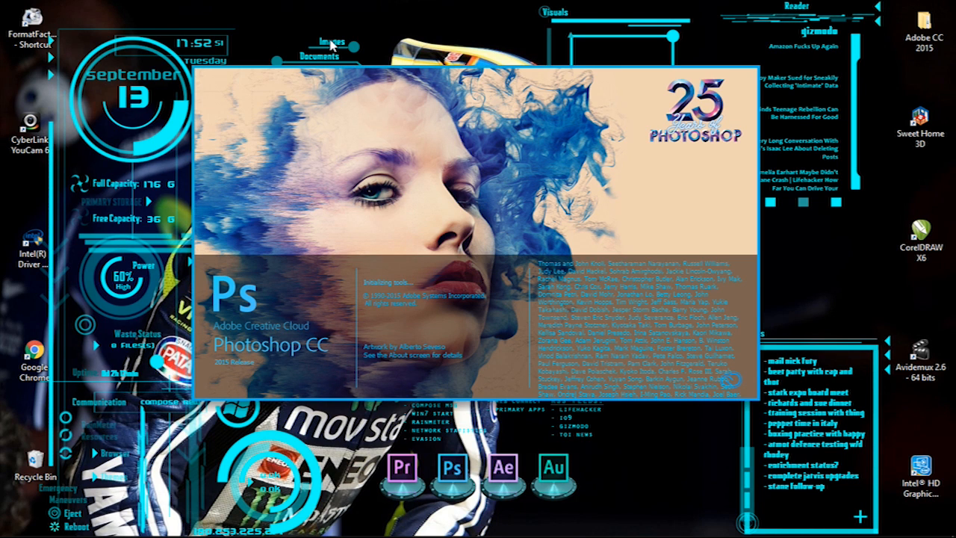
# - Refresh the desktop repeatedly while the Photoshop CC 2015 splash screen finishes loading
pyautogui.rightClick(311, 19)
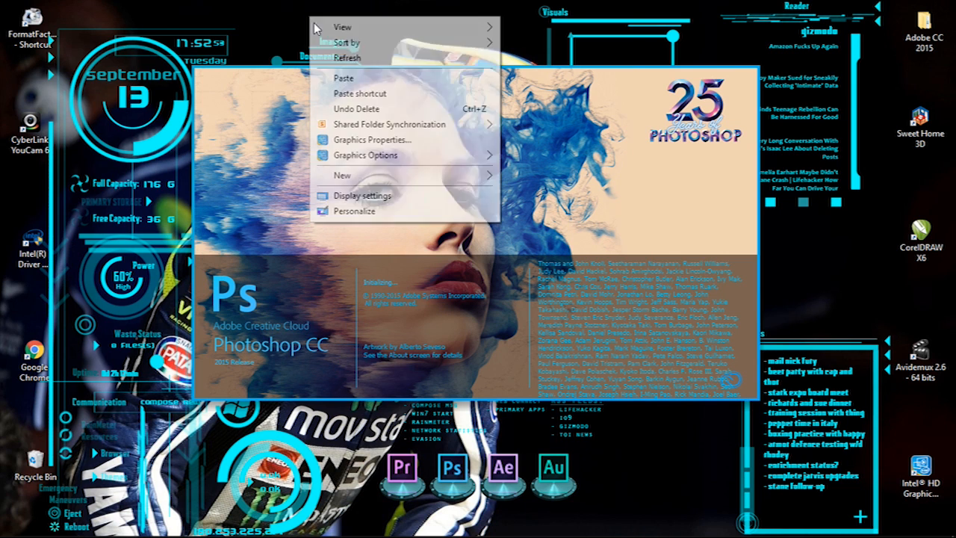
pyautogui.click(341, 59)
pyautogui.rightClick(307, 4)
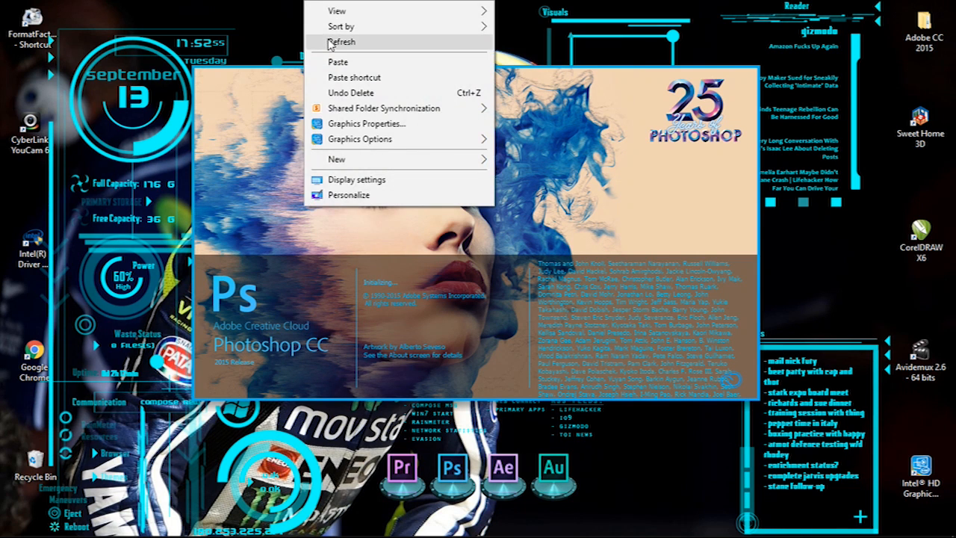
pyautogui.click(330, 42)
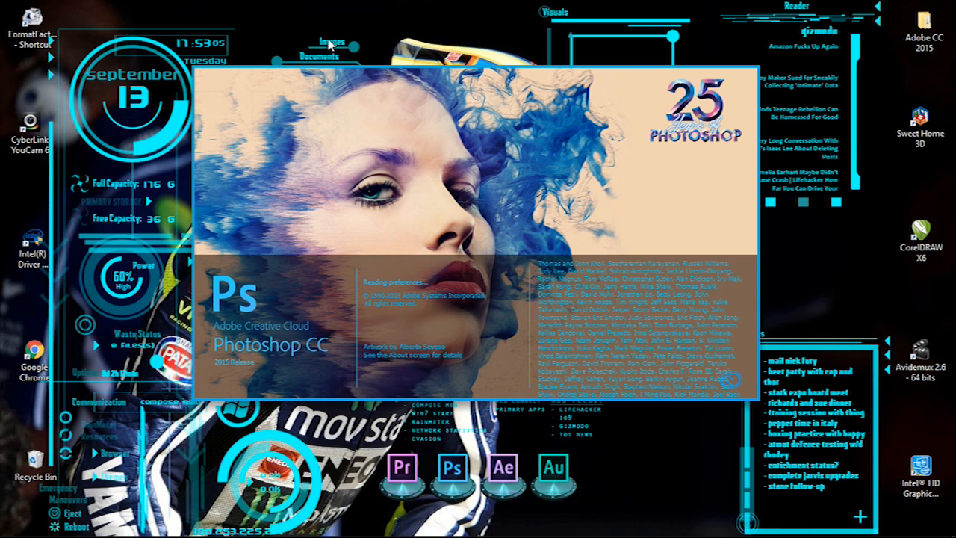
pyautogui.rightClick(282, 3)
pyautogui.click(312, 42)
pyautogui.rightClick(277, 9)
pyautogui.click(306, 42)
pyautogui.rightClick(275, 12)
pyautogui.click(308, 55)
pyautogui.rightClick(263, 11)
pyautogui.click(294, 55)
pyautogui.rightClick(263, 10)
pyautogui.click(295, 52)
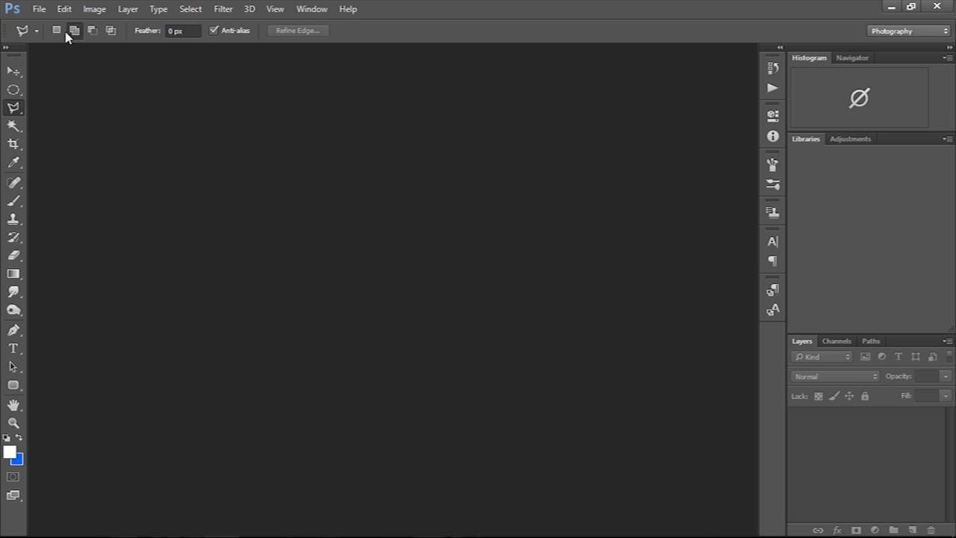
# - Glance at the File menu, then close the Welcome screen
pyautogui.click(41, 9)
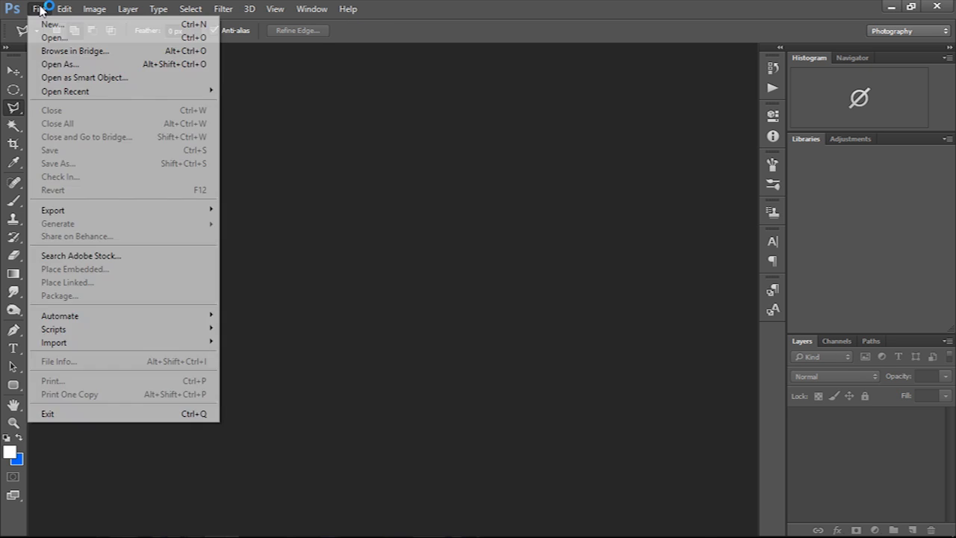
pyautogui.click(41, 9)
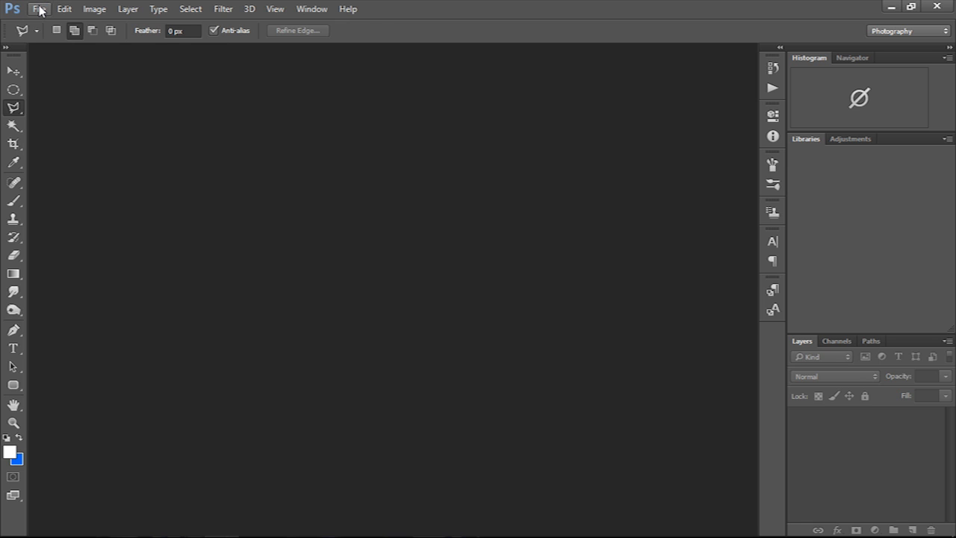
pyautogui.click(44, 10)
pyautogui.click(47, 11)
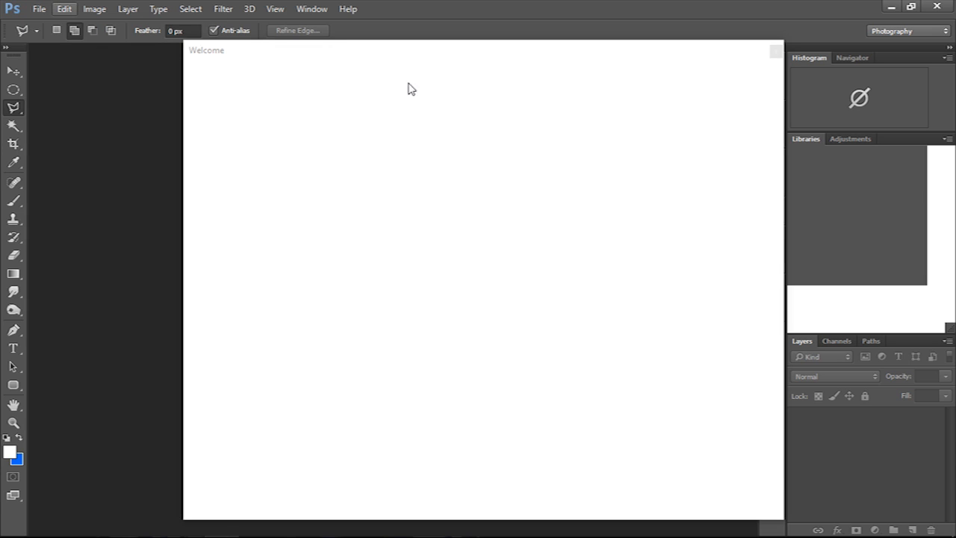
pyautogui.click(775, 52)
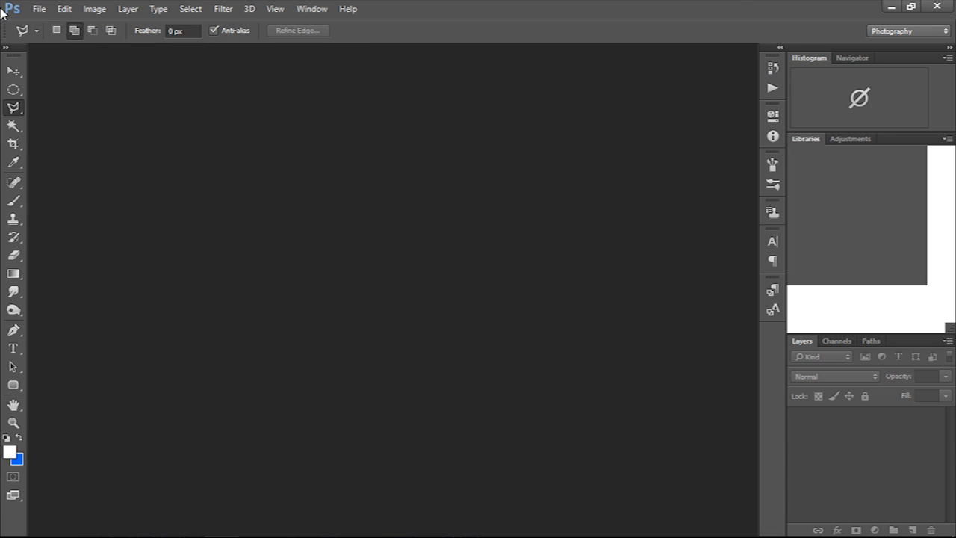
# - Browse the File, Edit, Image, Layer and Filter menus, then select the Move tool
pyautogui.click(39, 10)
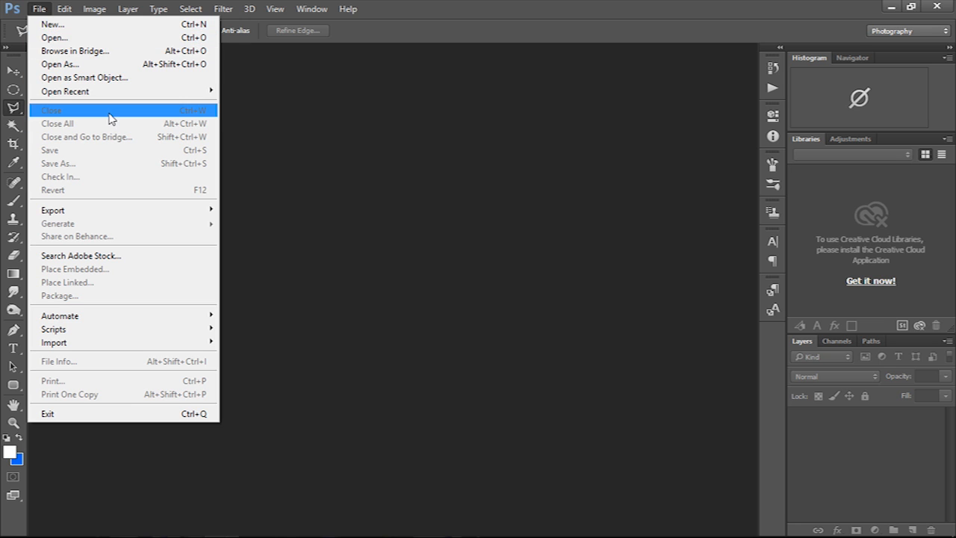
pyautogui.moveTo(64, 10)
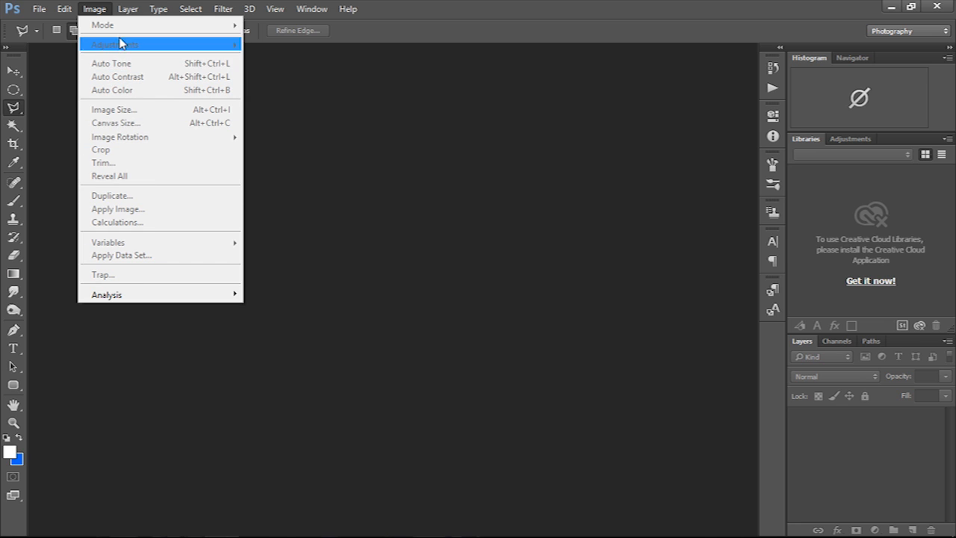
pyautogui.click(126, 12)
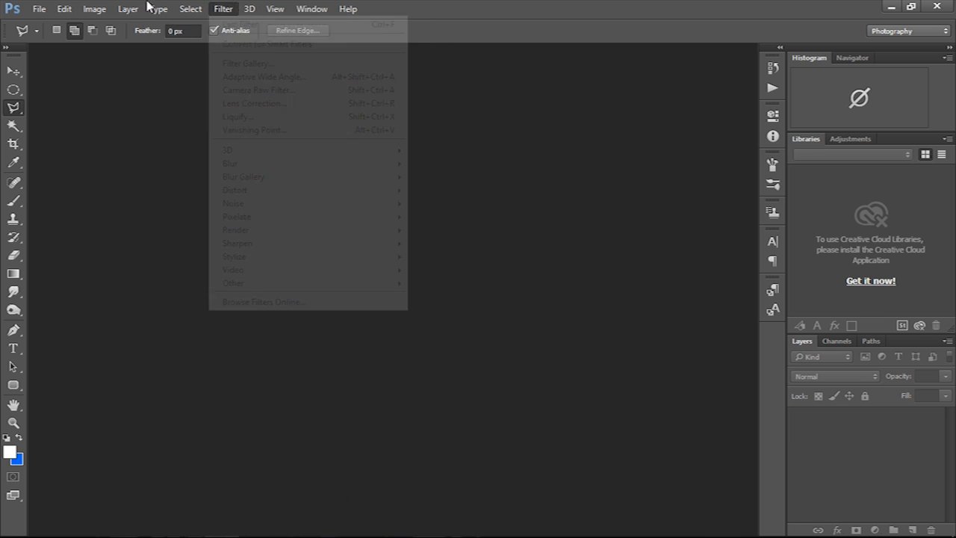
pyautogui.moveTo(222, 11)
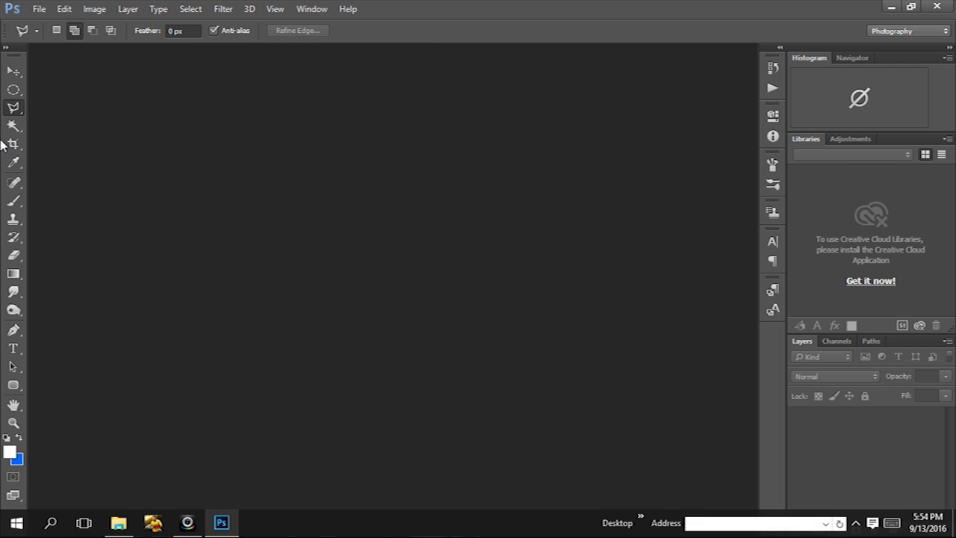
pyautogui.click(21, 74)
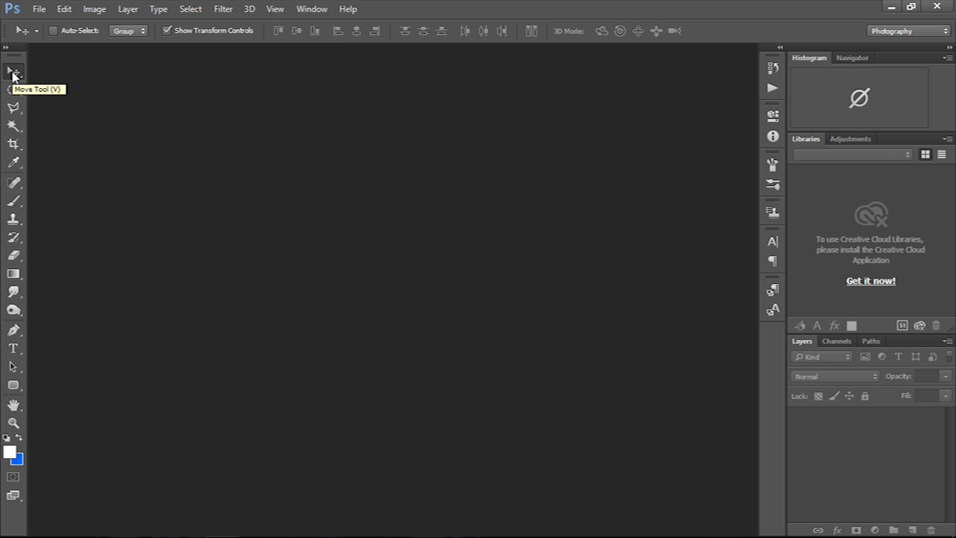
# - Open the poster image 1.jpg with Ctrl+O and select the Horizontal Type tool
pyautogui.hotkey('ctrl', 'o')
pyautogui.click(244, 112)
pyautogui.click(829, 513)
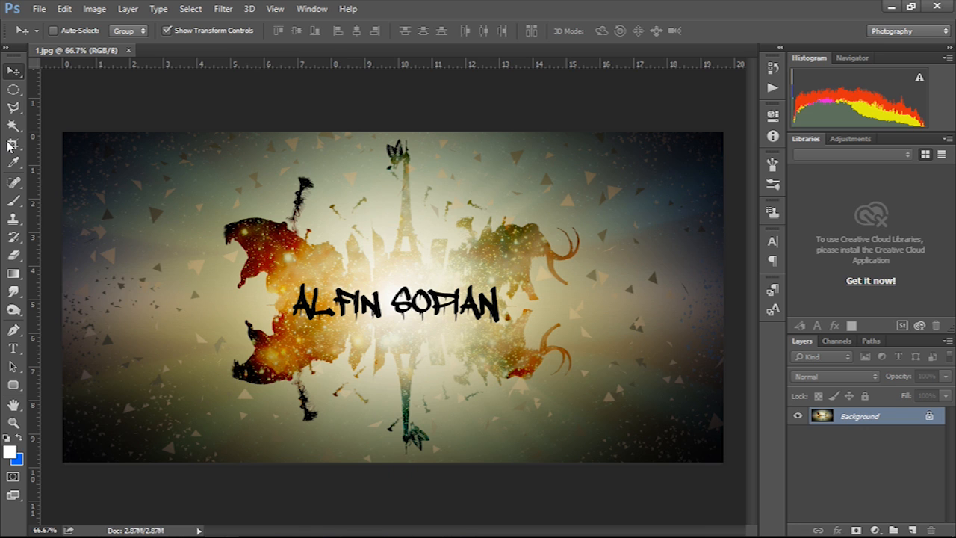
pyautogui.click(13, 348)
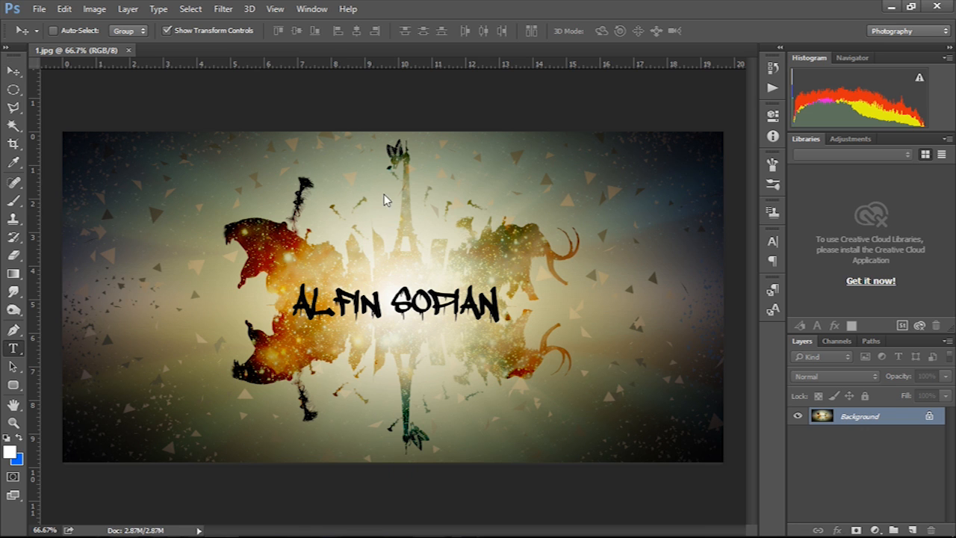
# - Type white 'TKP RIAA' text in the poster's upper-left corner and commit it
pyautogui.click(136, 173)
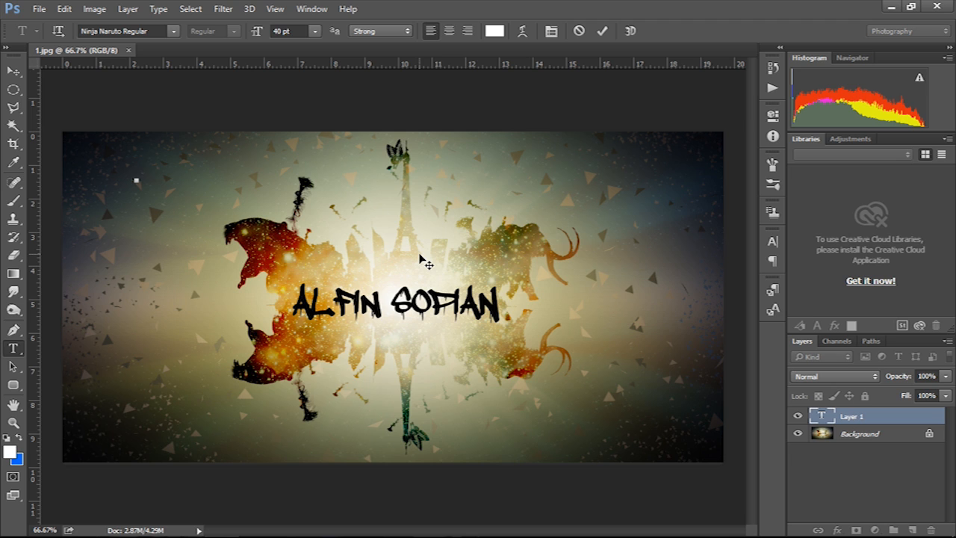
pyautogui.write('IKP')
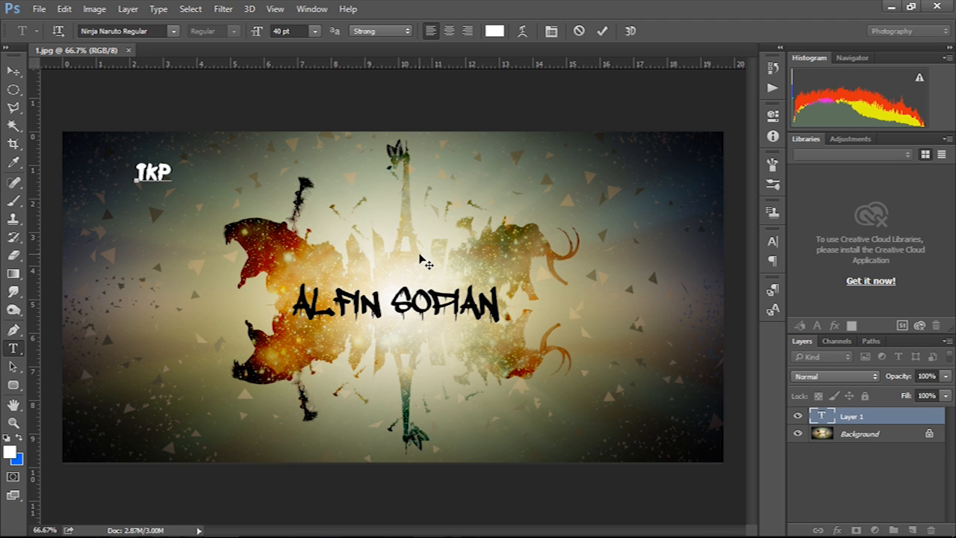
pyautogui.write(' RIAN')
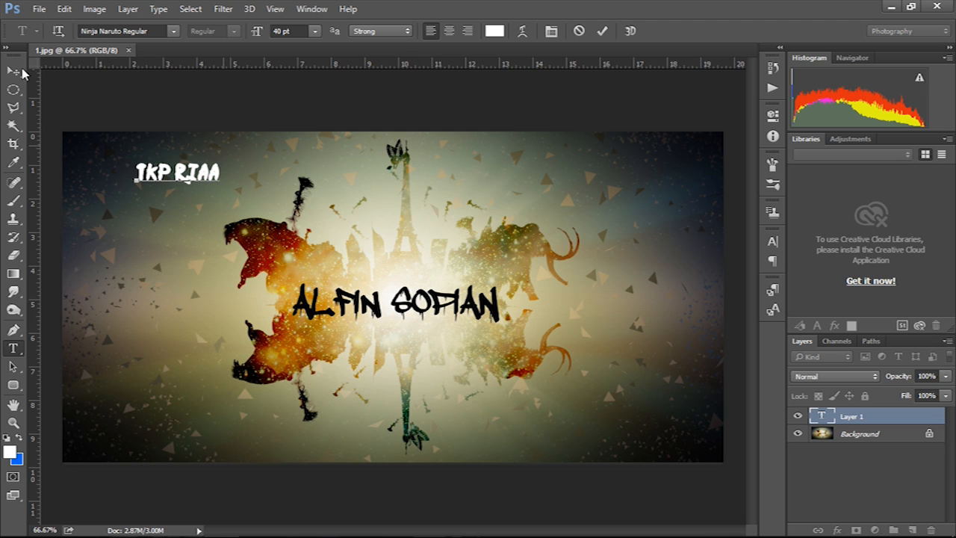
pyautogui.click(15, 71)
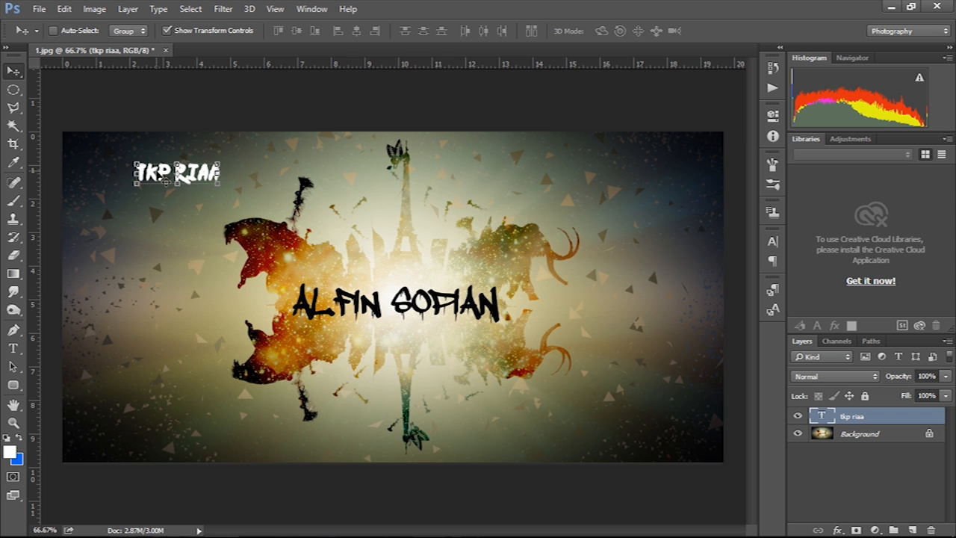
# - Shift the TKP RIAA text left, scale it proportionally across the poster, then delete the layer
pyautogui.moveTo(162, 188); pyautogui.dragTo(119, 189)
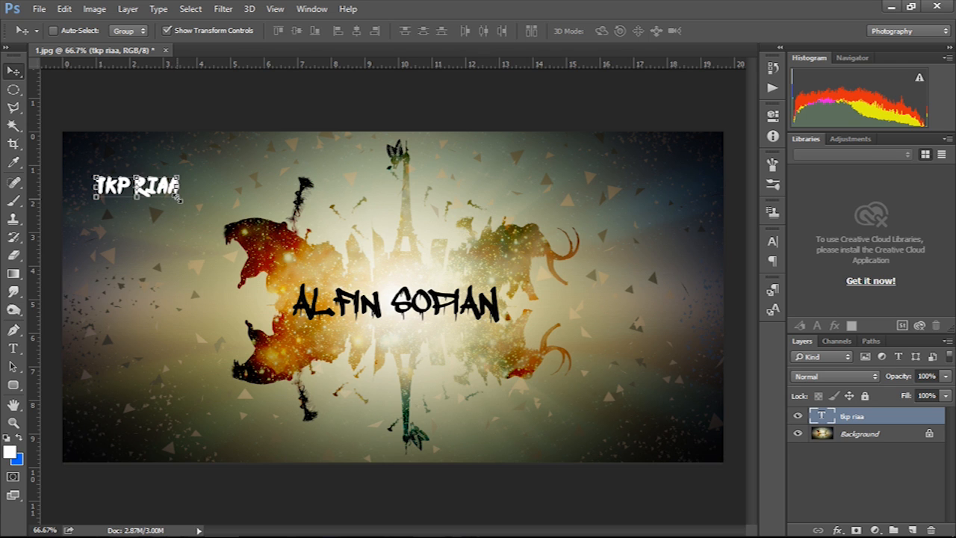
pyautogui.click(179, 198)
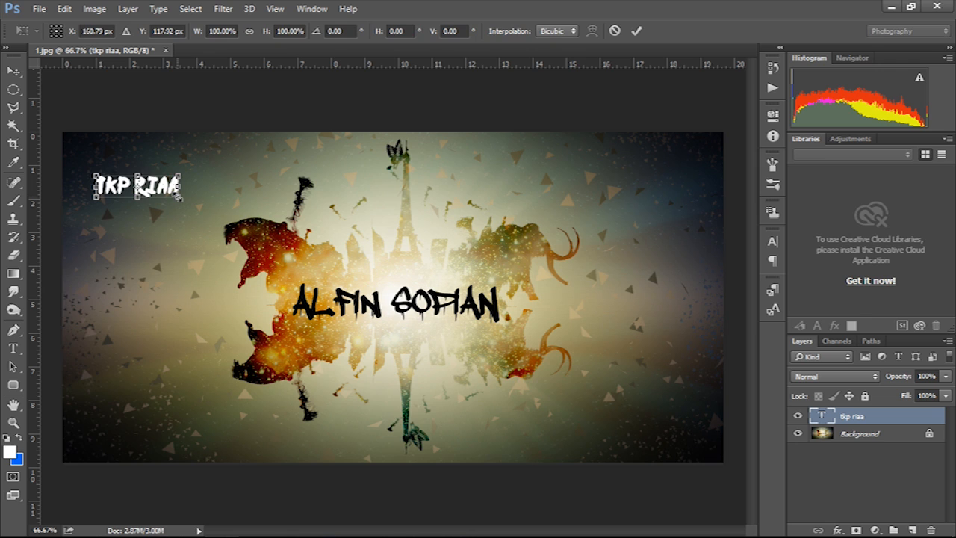
pyautogui.click(250, 33)
pyautogui.click(250, 32)
pyautogui.moveTo(179, 198); pyautogui.dragTo(670, 338)
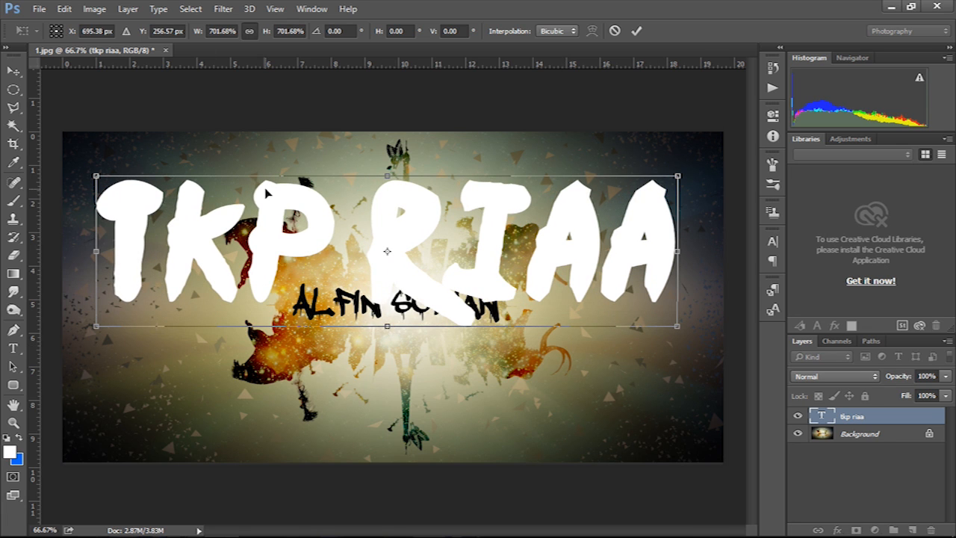
pyautogui.press('Return')
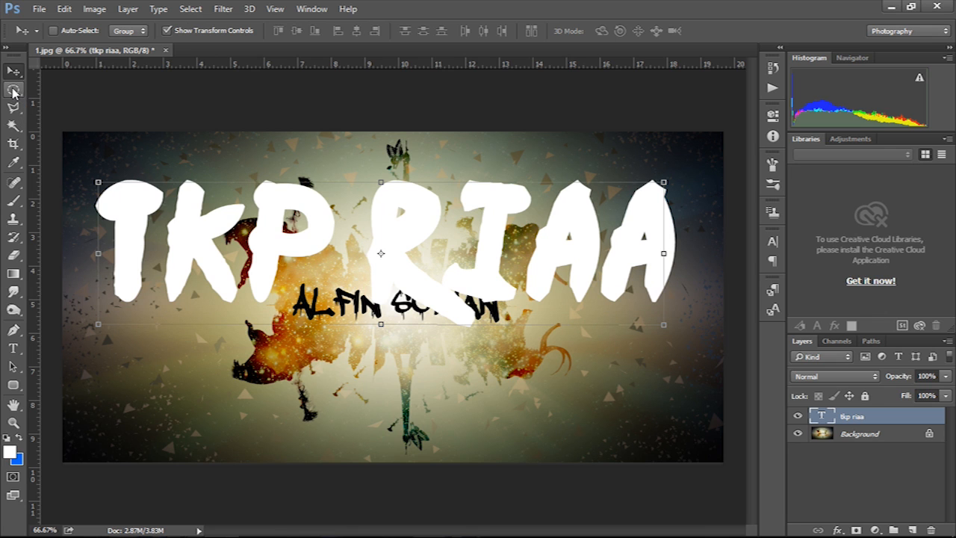
pyautogui.press('Delete')
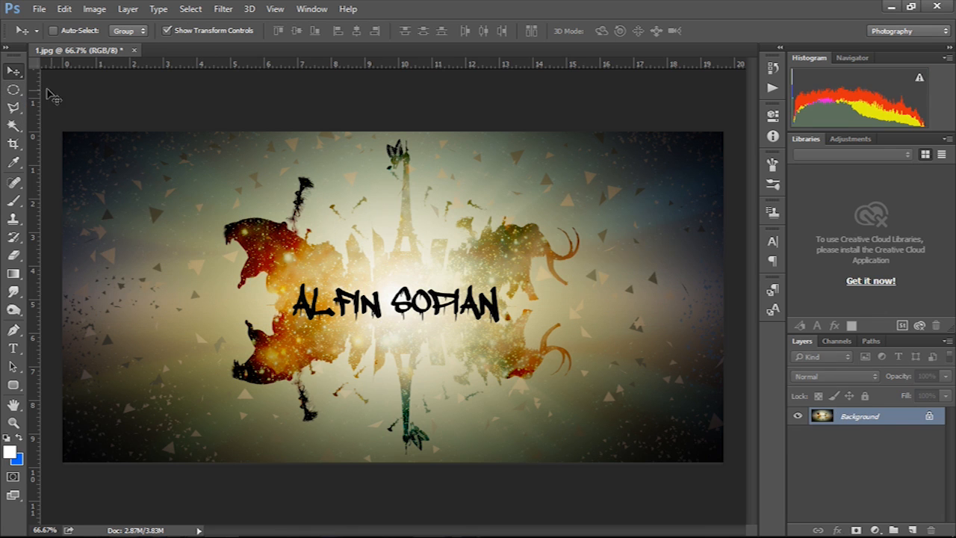
# - Choose the Elliptical Marquee, draw a circle around the left creature, then deselect
pyautogui.click(14, 90)
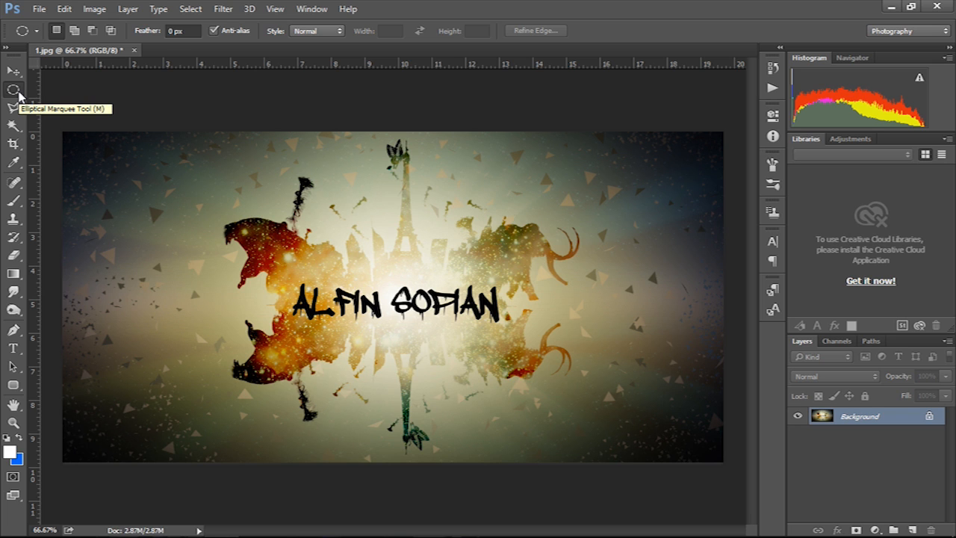
pyautogui.moveTo(18, 92); pyautogui.dragTo(50, 94)
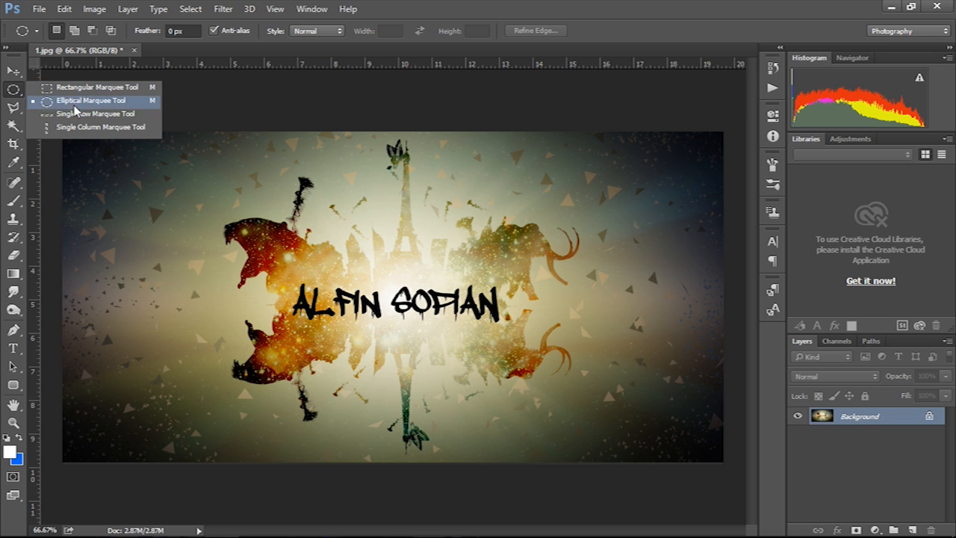
pyautogui.click(64, 102)
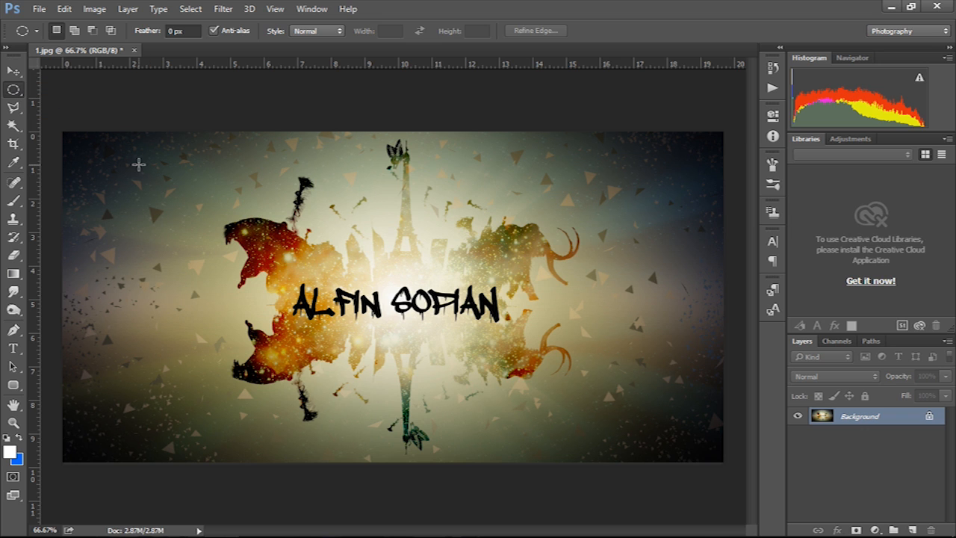
pyautogui.moveTo(136, 160); pyautogui.dragTo(700, 390)
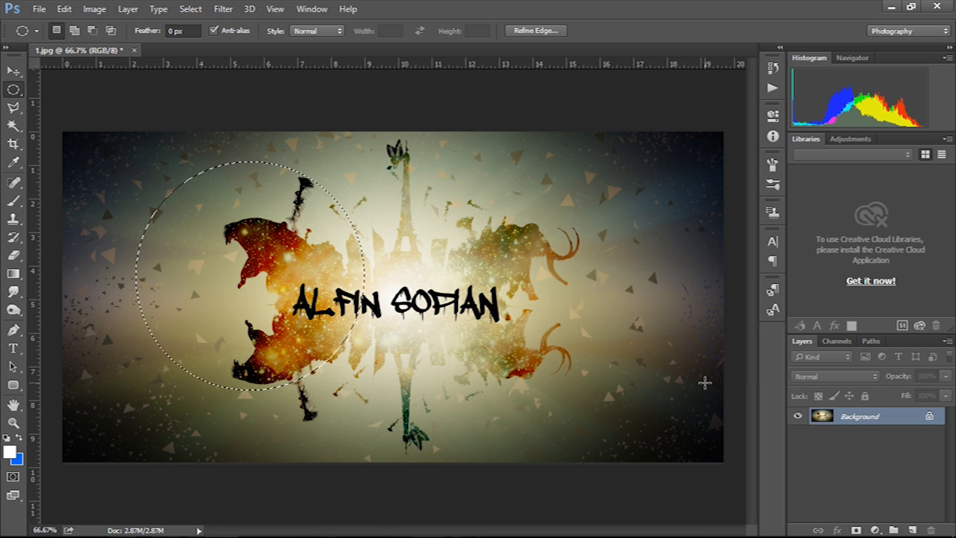
pyautogui.click(661, 381)
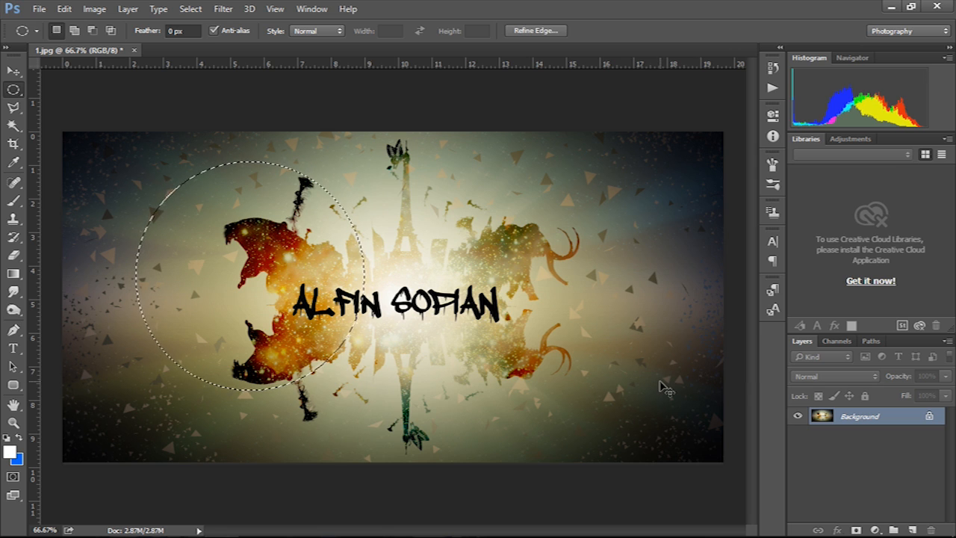
# - Outline the left creature's head with Polygonal Lasso corner points, close it, then deselect with Ctrl+D
pyautogui.click(15, 112)
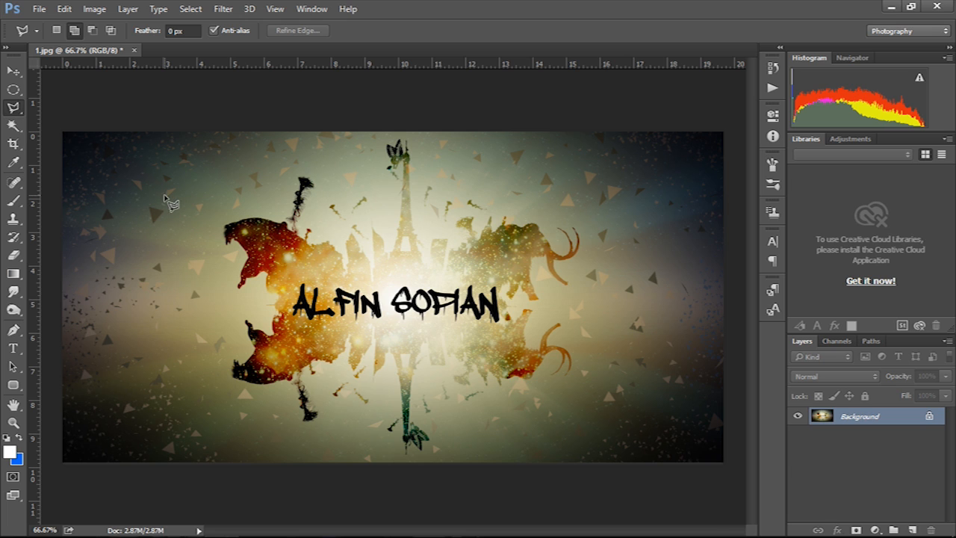
pyautogui.click(226, 243)
pyautogui.click(238, 243)
pyautogui.click(246, 258)
pyautogui.click(241, 286)
pyautogui.click(229, 298)
pyautogui.click(251, 311)
pyautogui.click(295, 274)
pyautogui.click(295, 208)
pyautogui.click(239, 177)
pyautogui.click(180, 210)
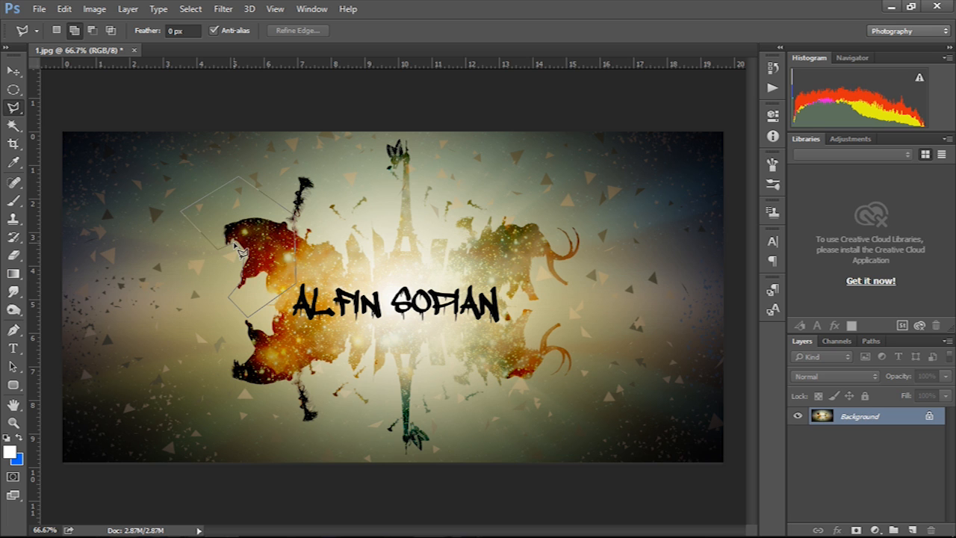
pyautogui.click(239, 251)
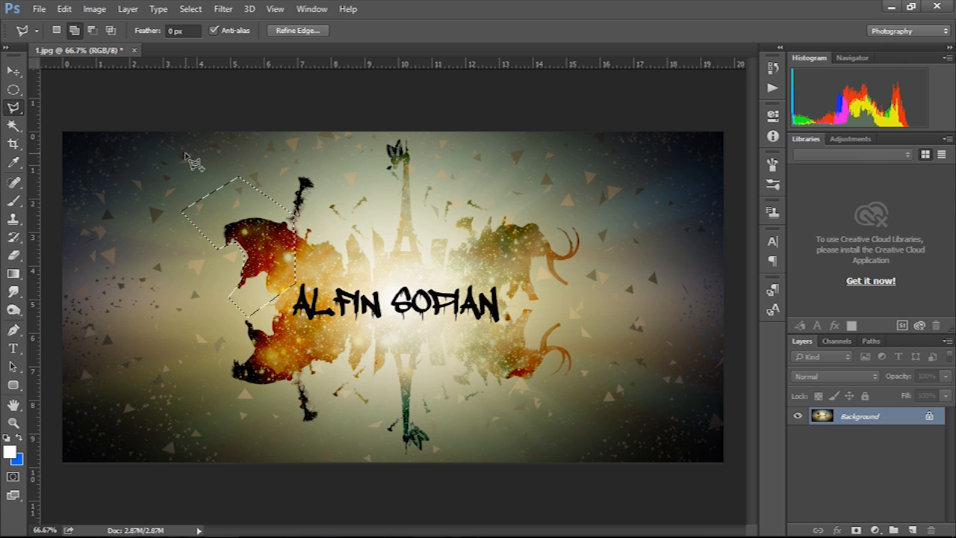
pyautogui.hotkey('ctrl', 'd')
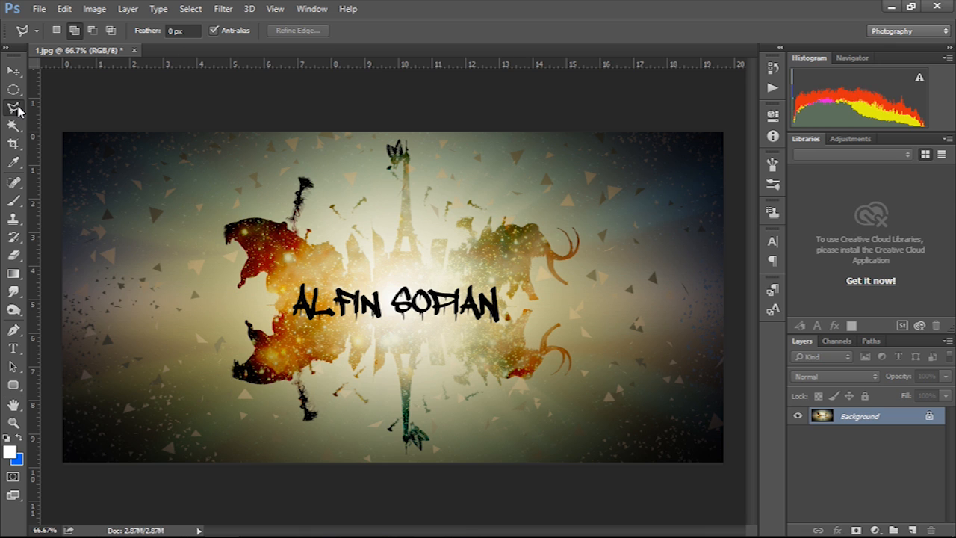
# - Make a freehand Lasso selection at the image's upper left, then clear it
pyautogui.rightClick(18, 111)
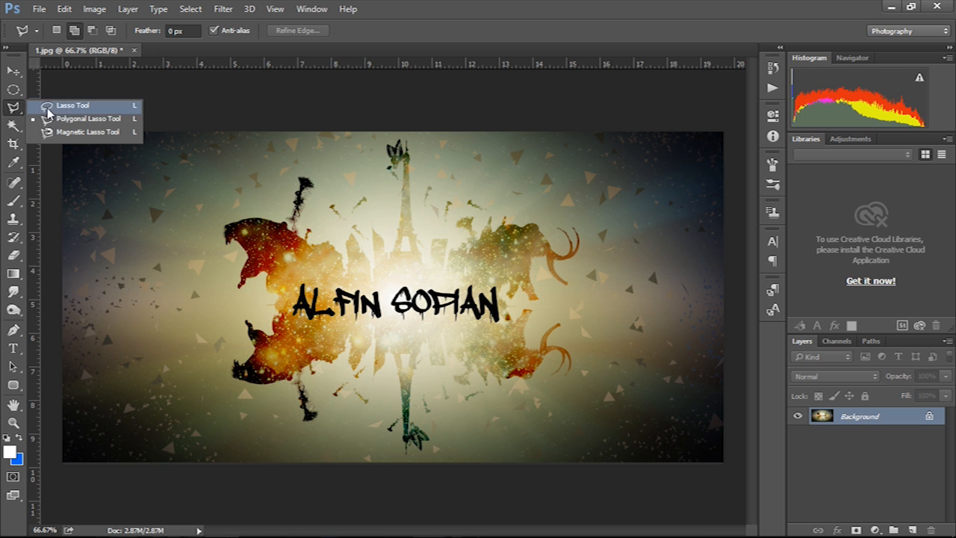
pyautogui.click(73, 109)
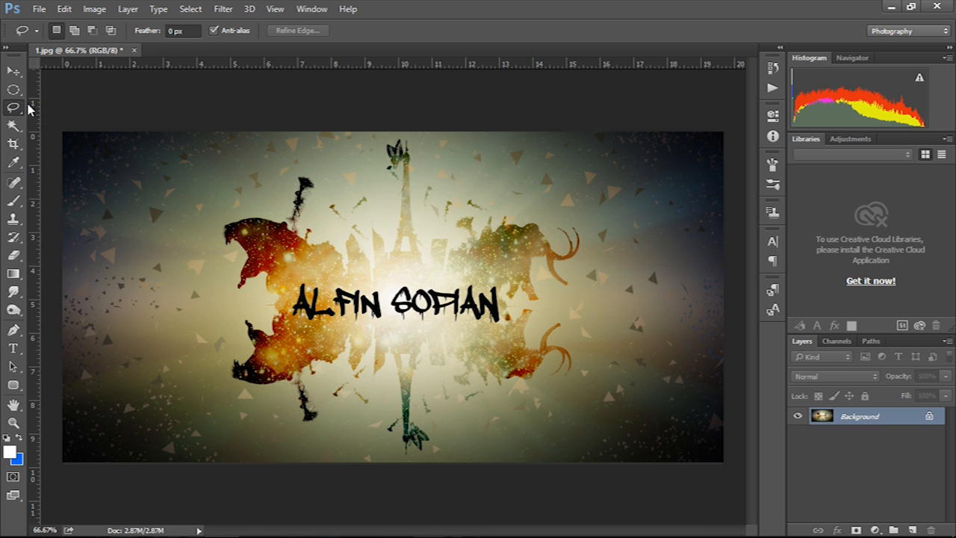
pyautogui.moveTo(124, 166)
pyautogui.mouseDown()
pyautogui.moveTo(286, 155)
pyautogui.moveTo(328, 193)
pyautogui.moveTo(136, 195)
pyautogui.moveTo(101, 167)
pyautogui.moveTo(94, 218)
pyautogui.moveTo(201, 272)
pyautogui.moveTo(142, 295)
pyautogui.moveTo(77, 281)
pyautogui.moveTo(70, 202)
pyautogui.moveTo(89, 152)
pyautogui.moveTo(121, 176)
pyautogui.mouseUp()
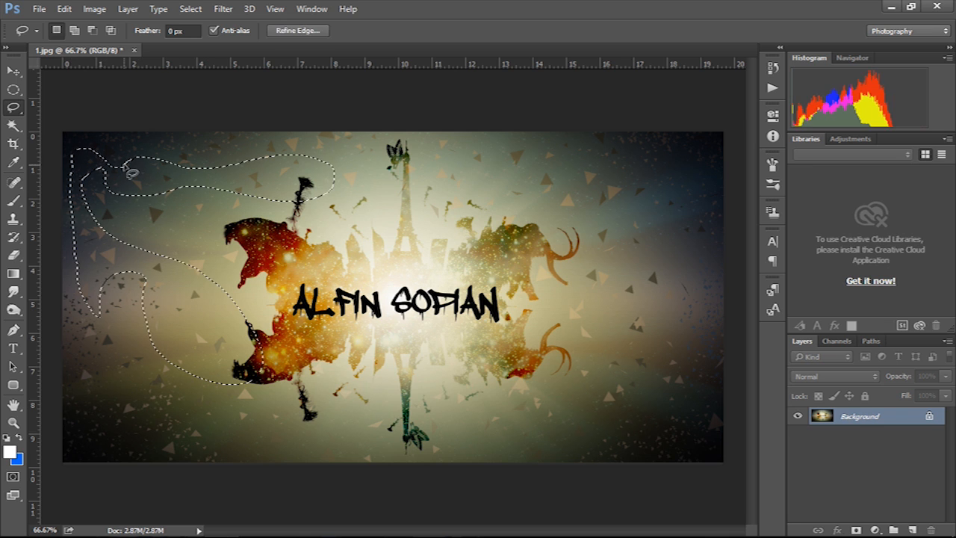
pyautogui.click(172, 250)
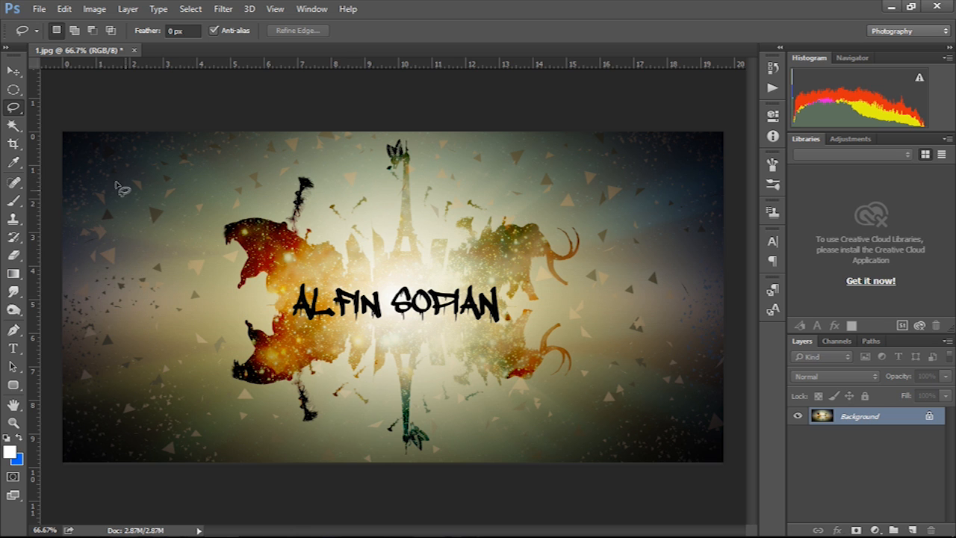
# - Zoom in and trace the creature's head with the Magnetic Lasso, then clear the selection
pyautogui.rightClick(22, 107)
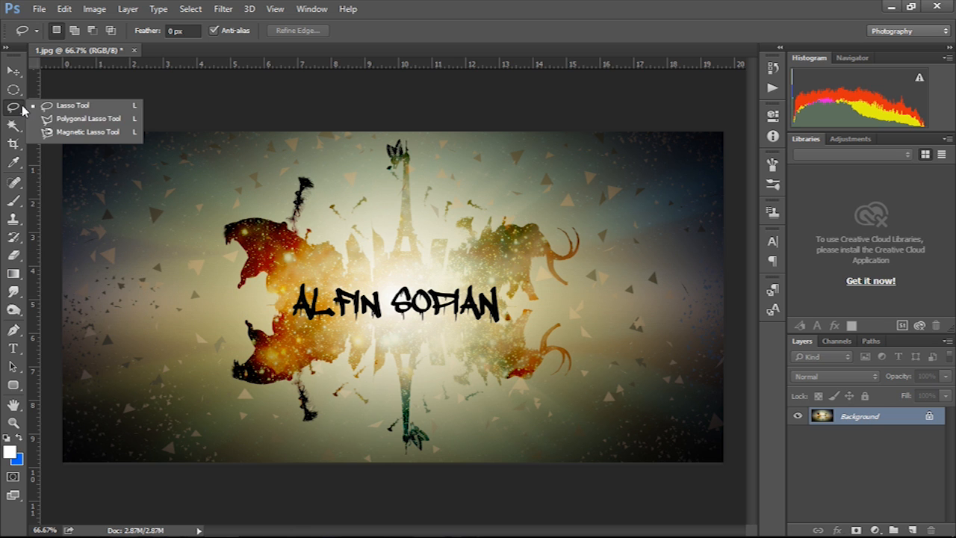
pyautogui.click(79, 133)
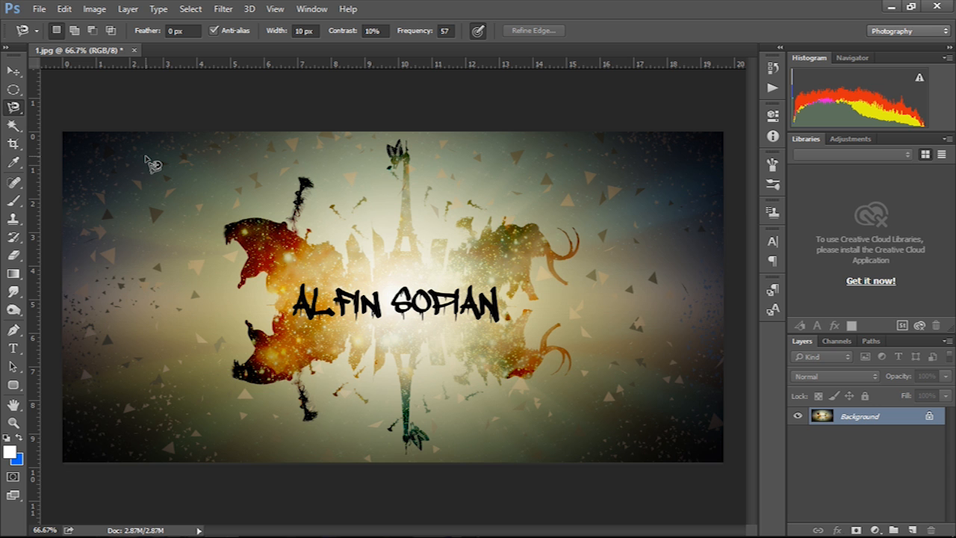
pyautogui.keyDown('ctrl'); pyautogui.click(240, 251); pyautogui.keyUp('ctrl')
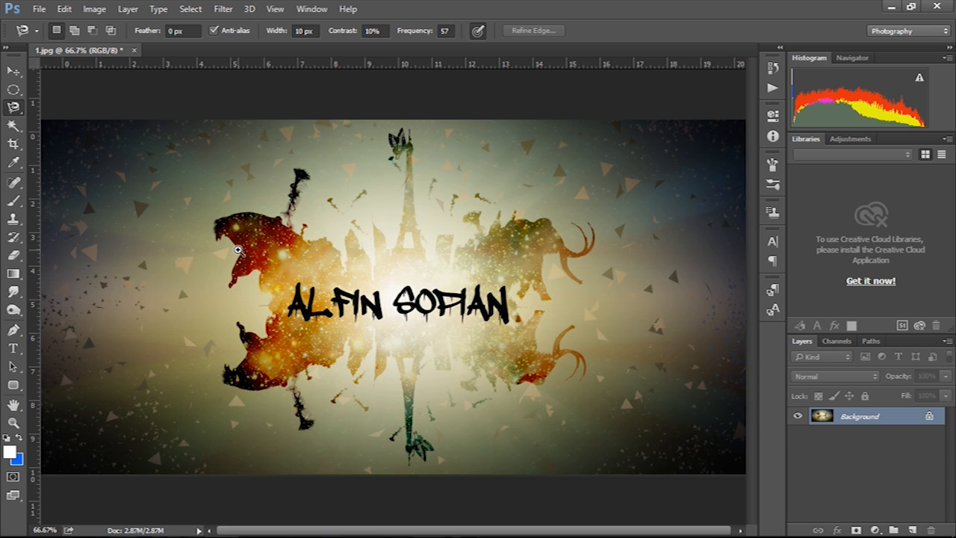
pyautogui.keyDown('ctrl'); pyautogui.click(240, 251); pyautogui.keyUp('ctrl')
pyautogui.keyDown('ctrl'); pyautogui.click(240, 251); pyautogui.keyUp('ctrl')
pyautogui.keyDown('ctrl'); pyautogui.click(244, 259); pyautogui.keyUp('ctrl')
pyautogui.click(252, 392)
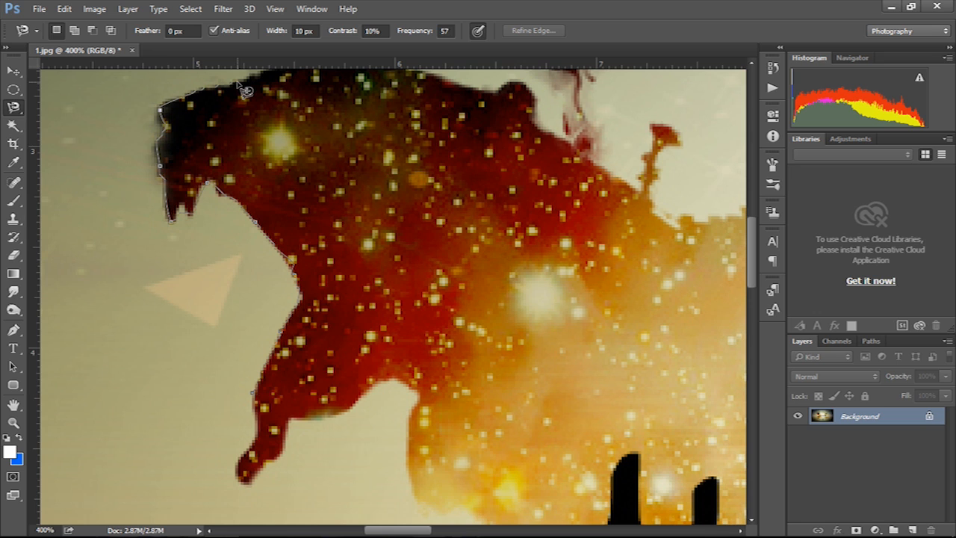
pyautogui.doubleClick(237, 84)
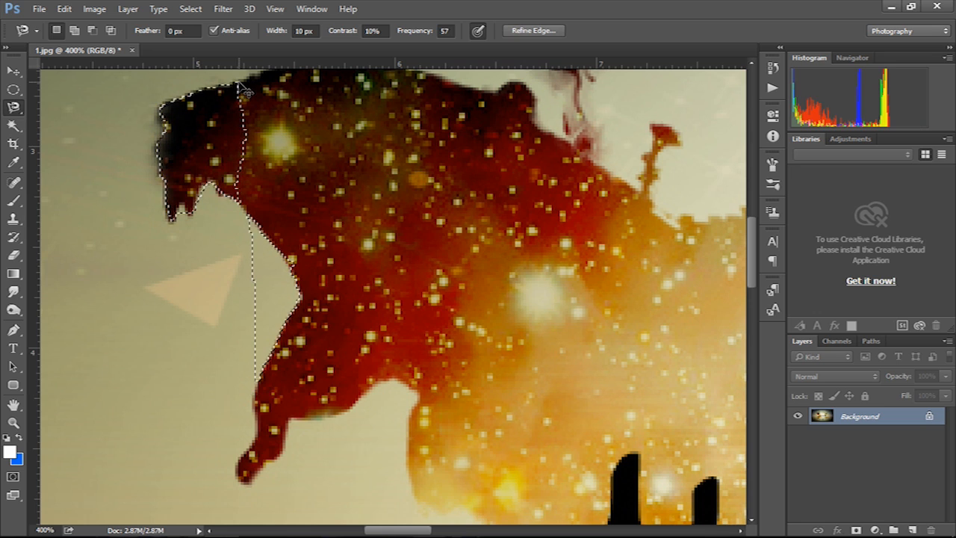
pyautogui.hotkey('ctrl', 'd')
pyautogui.click(14, 125)
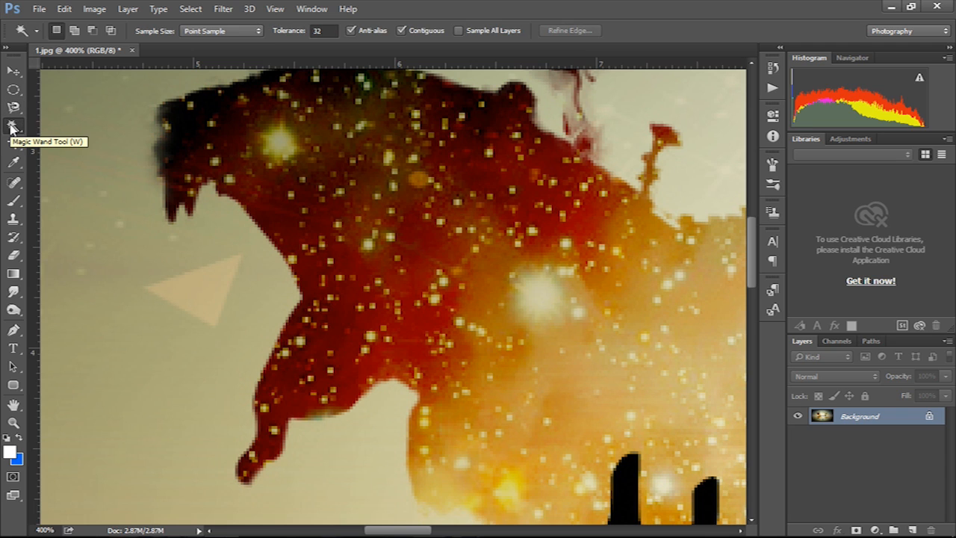
# - Click the creature's coloured areas with the Magic Wand, ending on its dark-red region, then deselect
pyautogui.rightClick(10, 129)
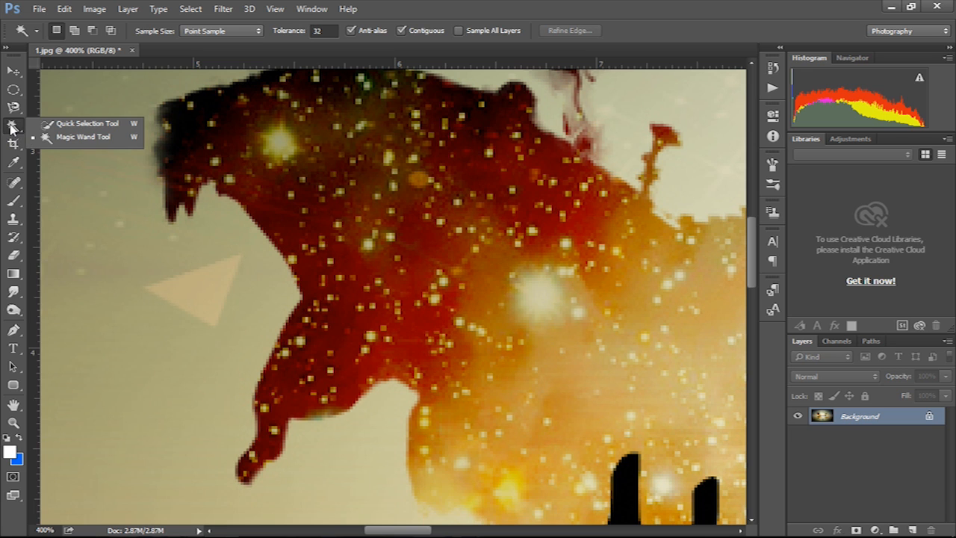
pyautogui.click(291, 142)
pyautogui.click(320, 217)
pyautogui.click(396, 275)
pyautogui.click(568, 302)
pyautogui.click(427, 181)
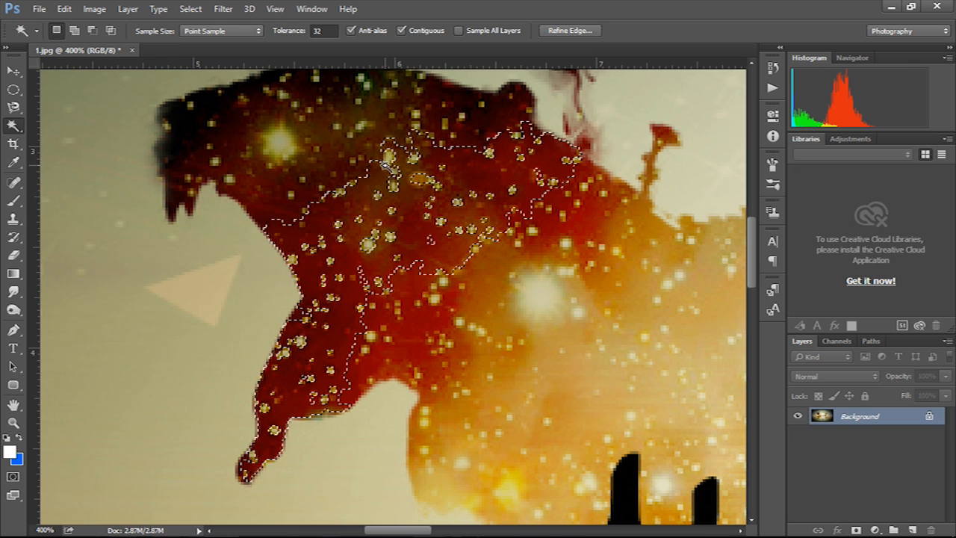
pyautogui.hotkey('ctrl', 'd')
# - With the Crop tool, zoom out, pull the left and right edges inward, and apply the crop
pyautogui.click(15, 148)
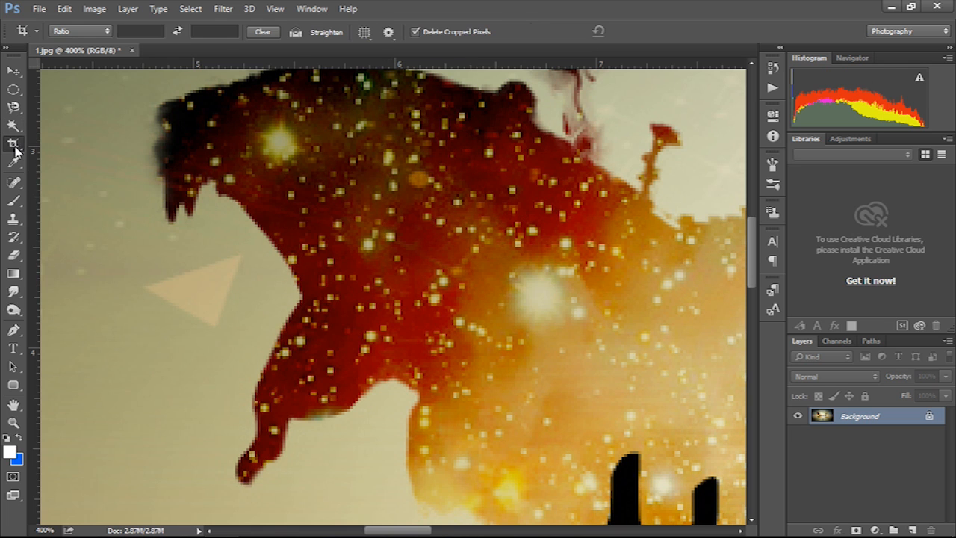
pyautogui.keyDown('ctrl'); pyautogui.keyDown('alt'); pyautogui.click(487, 241); pyautogui.keyUp('alt'); pyautogui.keyUp('ctrl')
pyautogui.keyDown('ctrl'); pyautogui.keyDown('alt'); pyautogui.click(487, 240); pyautogui.keyUp('alt'); pyautogui.keyUp('ctrl')
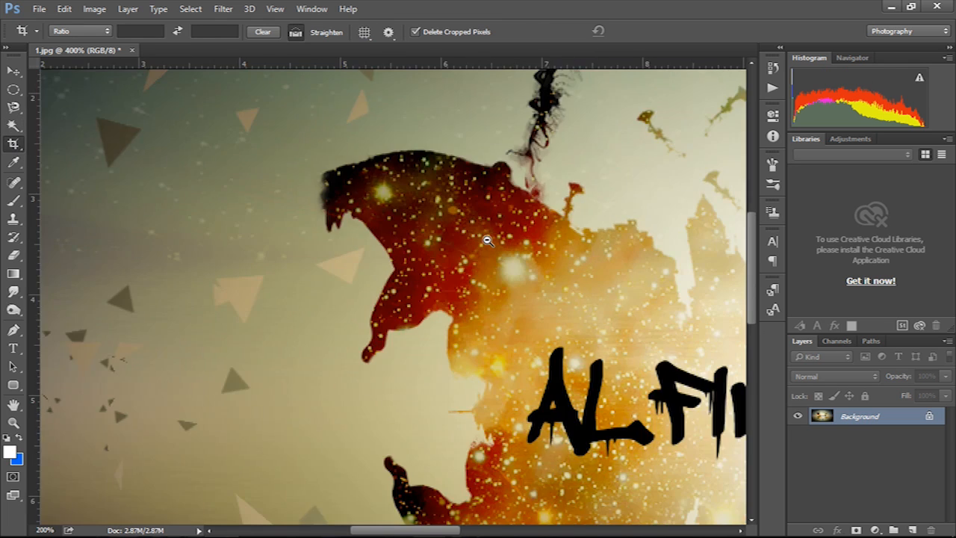
pyautogui.keyDown('ctrl'); pyautogui.keyDown('alt'); pyautogui.click(487, 240); pyautogui.keyUp('alt'); pyautogui.keyUp('ctrl')
pyautogui.keyDown('ctrl'); pyautogui.keyDown('alt'); pyautogui.click(487, 241); pyautogui.keyUp('alt'); pyautogui.keyUp('ctrl')
pyautogui.keyDown('ctrl'); pyautogui.keyDown('alt'); pyautogui.click(487, 240); pyautogui.keyUp('alt'); pyautogui.keyUp('ctrl')
pyautogui.keyDown('ctrl'); pyautogui.click(381, 218); pyautogui.keyUp('ctrl')
pyautogui.keyDown('ctrl'); pyautogui.click(381, 218); pyautogui.keyUp('ctrl')
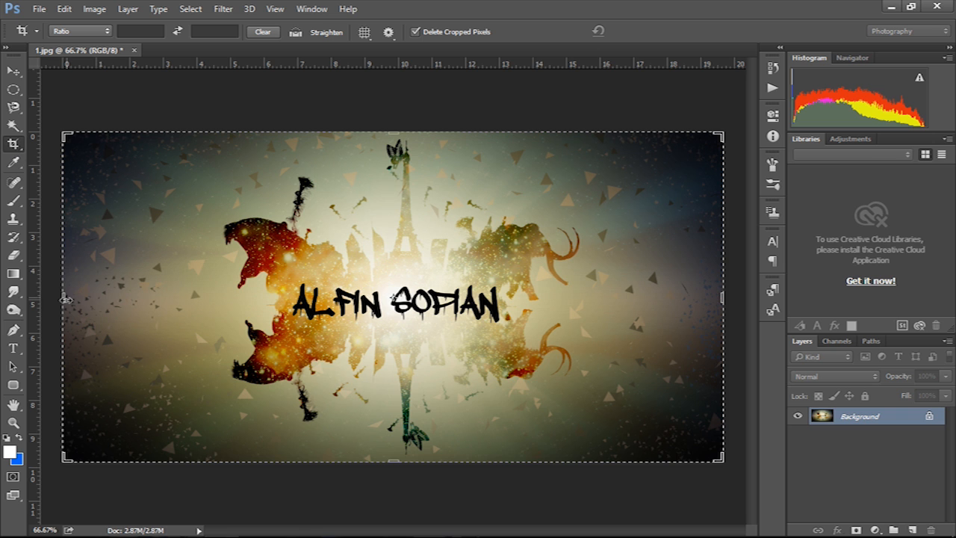
pyautogui.moveTo(75, 301); pyautogui.dragTo(185, 296)
pyautogui.moveTo(661, 295); pyautogui.dragTo(613, 295)
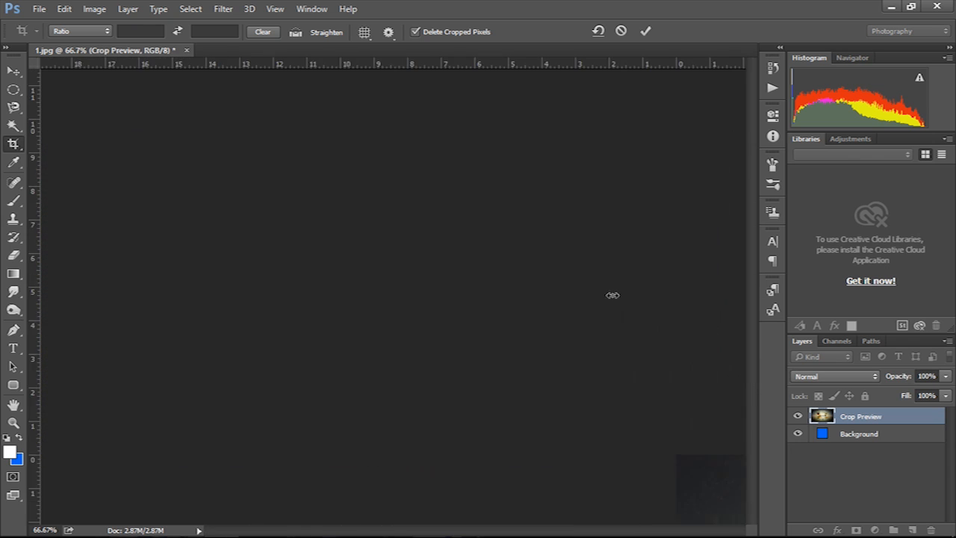
pyautogui.press('Return')
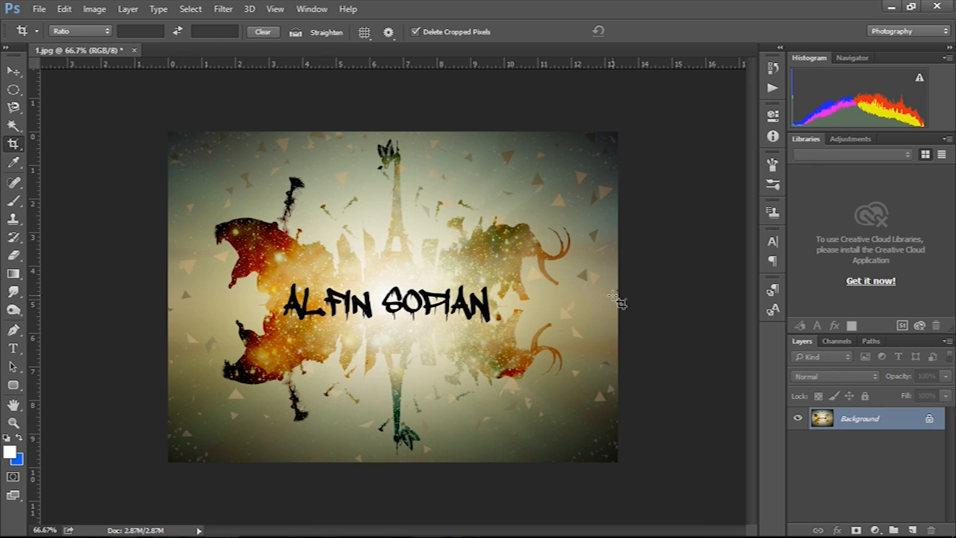
# - Sample light spots of the poster's background with the Eyedropper to get a pale beige foreground colour
pyautogui.click(14, 163)
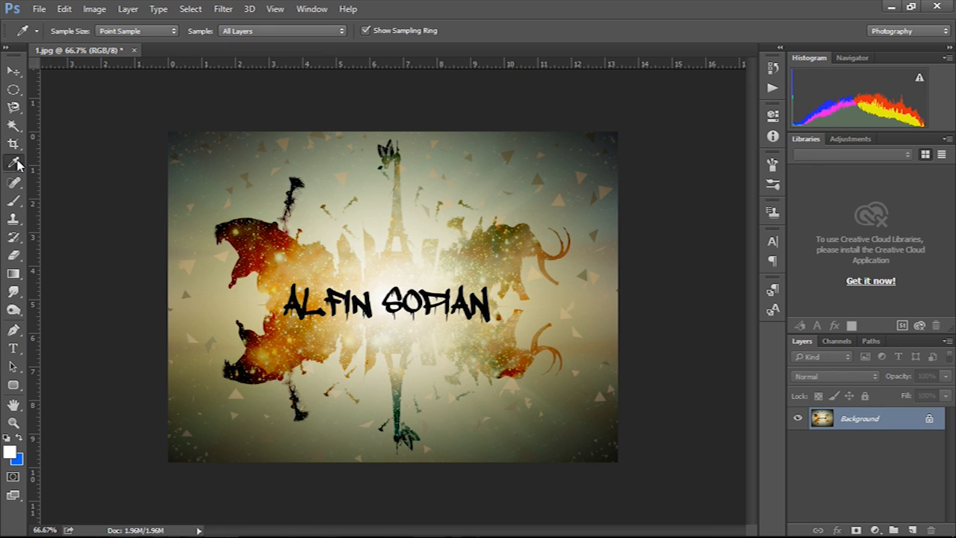
pyautogui.rightClick(15, 164)
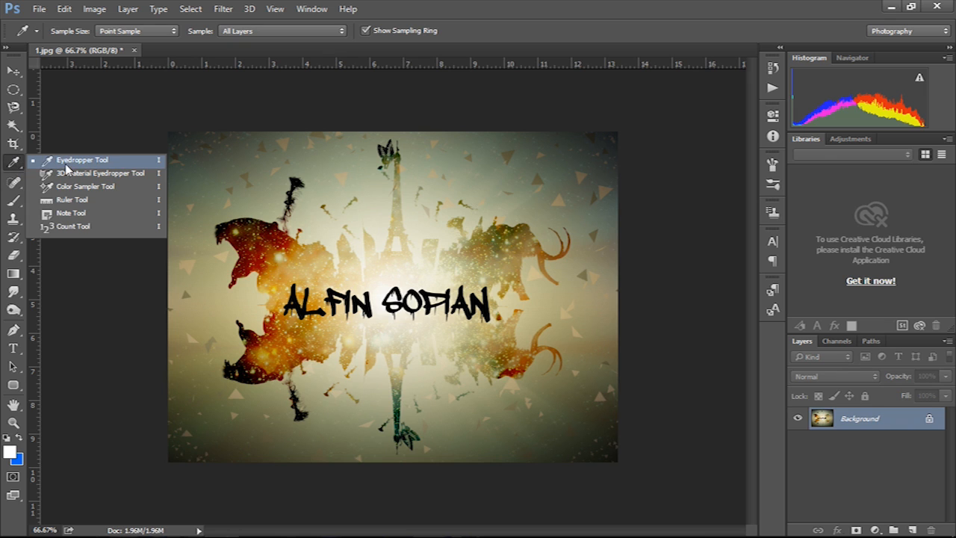
pyautogui.click(101, 117)
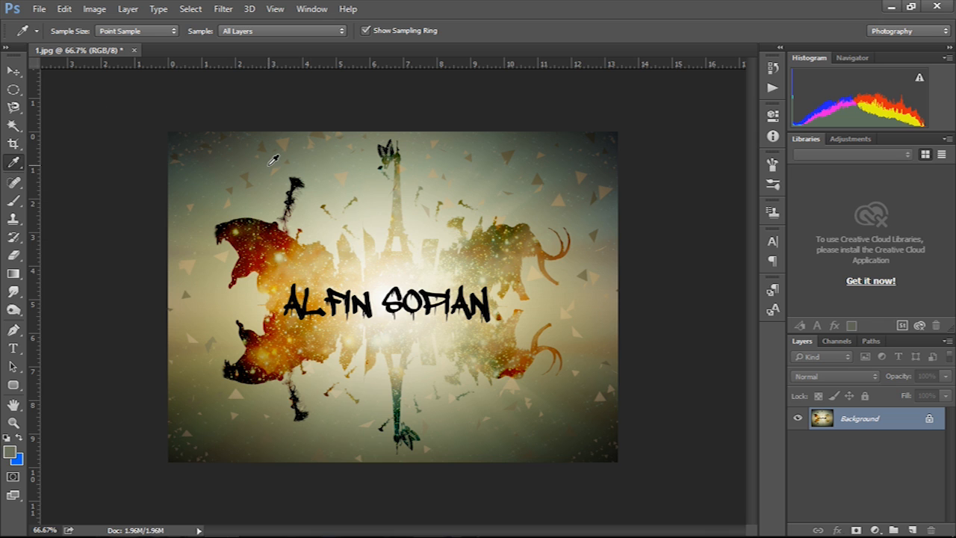
pyautogui.click(357, 166)
pyautogui.click(355, 195)
pyautogui.click(361, 219)
# - Try healing a spot near the poster's top with the Spot Healing Brush and dismiss its message
pyautogui.click(12, 182)
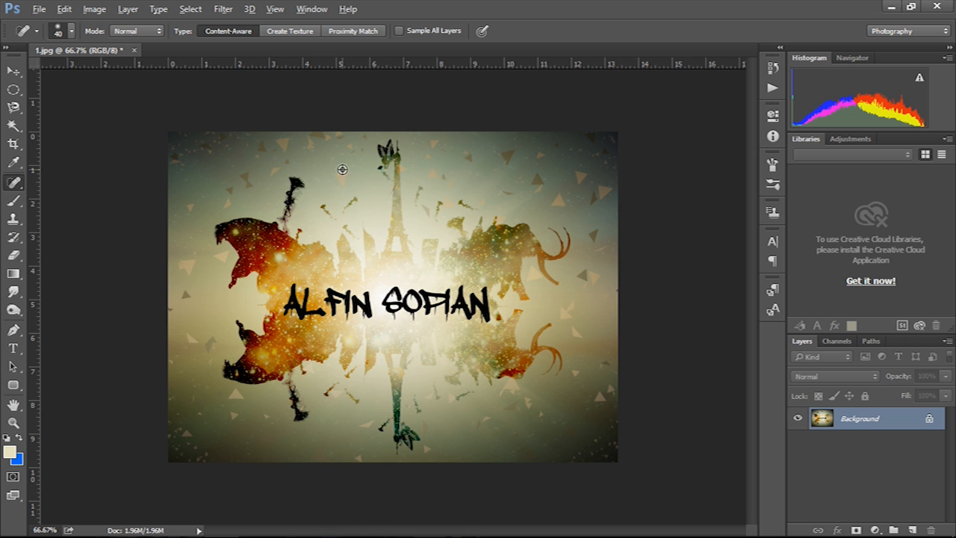
pyautogui.click(341, 159)
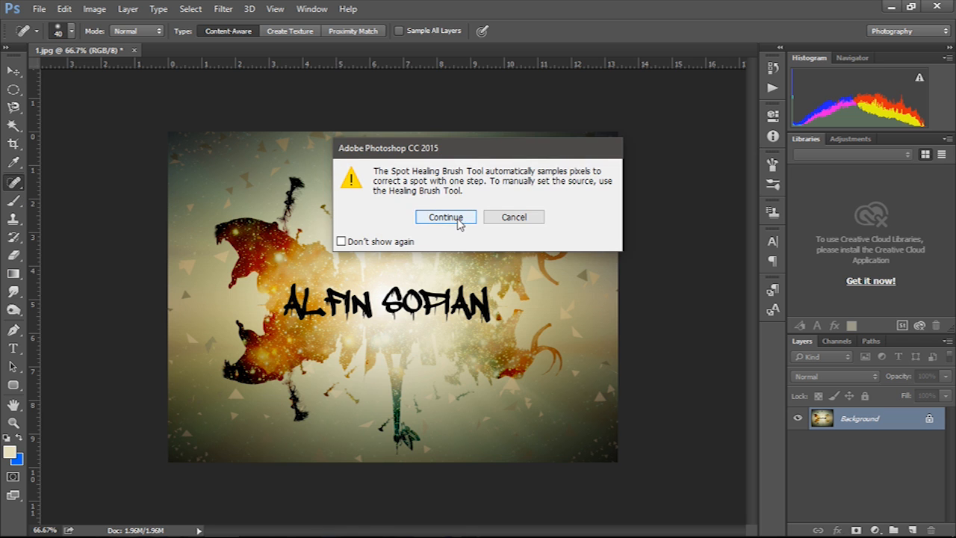
pyautogui.click(444, 216)
# - Keep Spot Healing as the healing variant, then activate the Brush tool
pyautogui.click(16, 202)
pyautogui.click(16, 186)
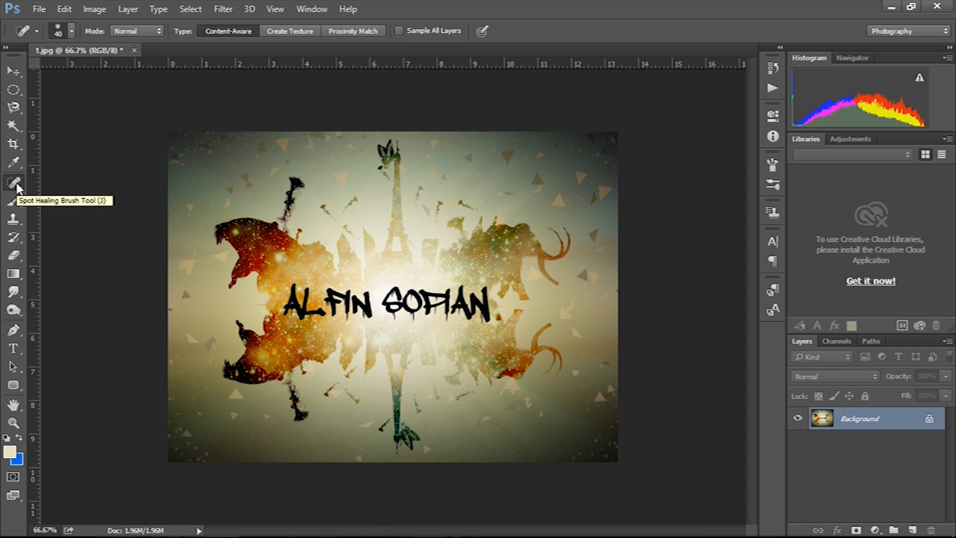
pyautogui.rightClick(16, 186)
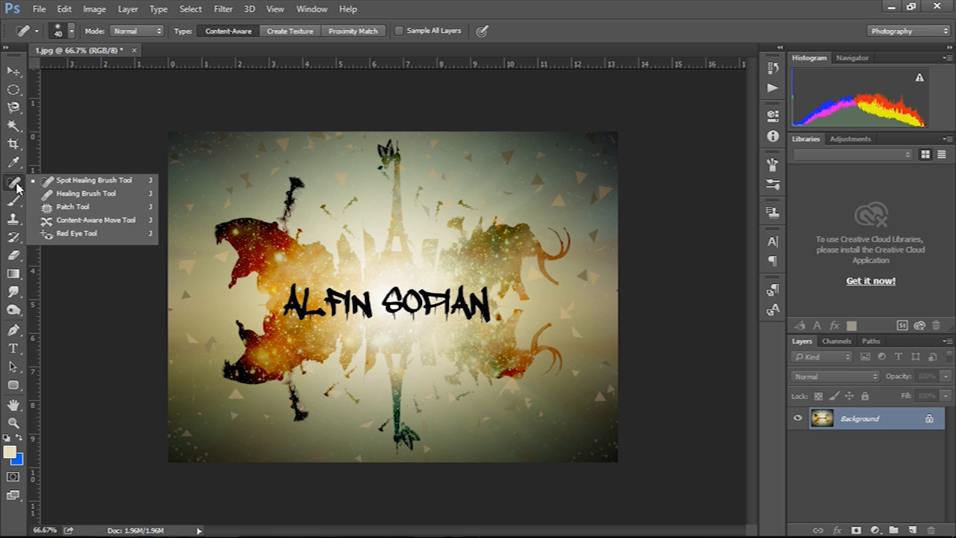
pyautogui.click(16, 187)
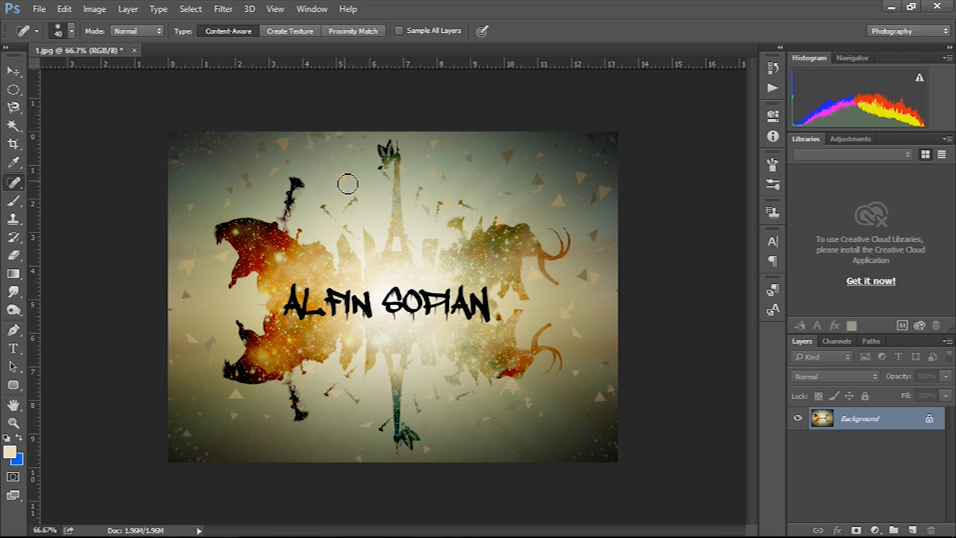
pyautogui.click(15, 203)
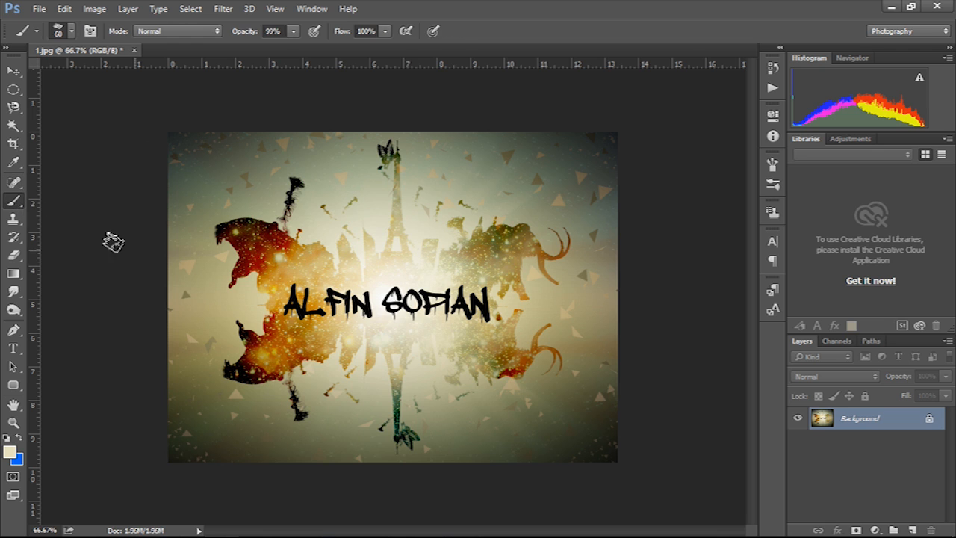
# - Paint a soft pale beige stroke across the red splash with a soft round brush
pyautogui.rightClick(354, 192)
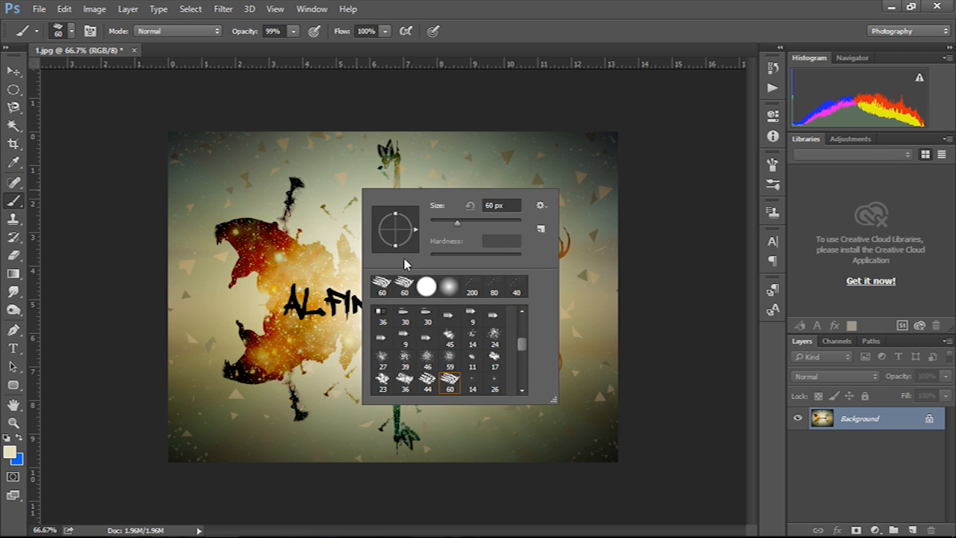
pyautogui.moveTo(525, 344); pyautogui.dragTo(521, 318)
pyautogui.click(471, 316)
pyautogui.moveTo(267, 265)
pyautogui.mouseDown()
pyautogui.moveTo(247, 246)
pyautogui.moveTo(291, 276)
pyautogui.moveTo(280, 239)
pyautogui.moveTo(283, 272)
pyautogui.moveTo(351, 328)
pyautogui.moveTo(486, 314)
pyautogui.moveTo(423, 266)
pyautogui.mouseUp()
# - Stamp five 767 px splatter marks across the poster, then undo back to before the crop
pyautogui.rightClick(432, 242)
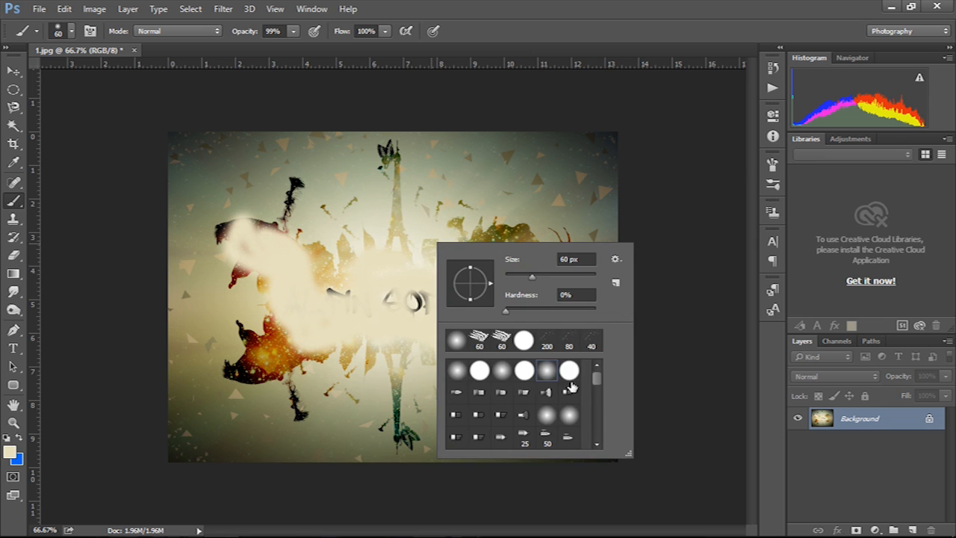
pyautogui.moveTo(598, 385)
pyautogui.mouseDown()
pyautogui.moveTo(598, 444)
pyautogui.moveTo(598, 436)
pyautogui.mouseUp()
pyautogui.click(545, 411)
pyautogui.click(370, 133)
pyautogui.click(315, 200)
pyautogui.click(420, 277)
pyautogui.click(452, 336)
pyautogui.click(368, 298)
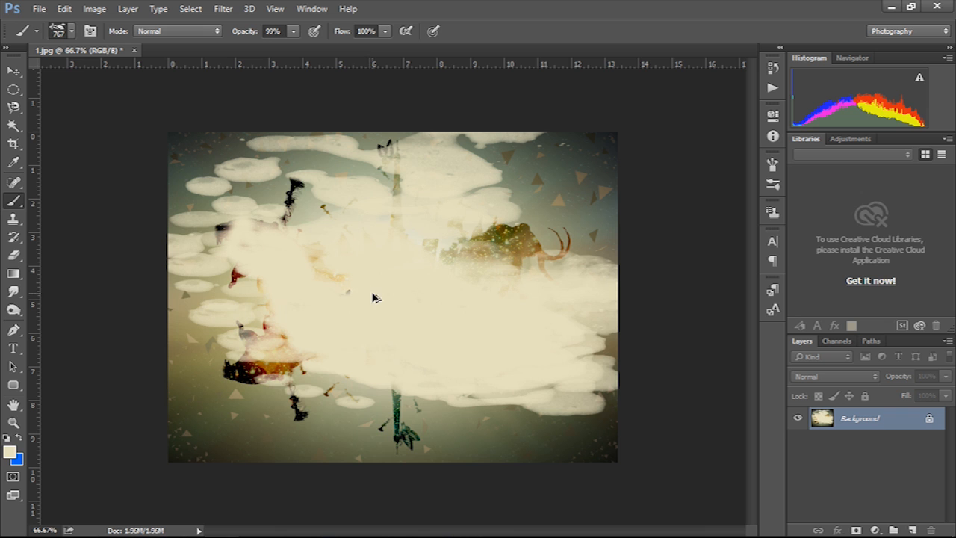
pyautogui.hotkey('ctrl', 'alt', 'z')
pyautogui.hotkey('ctrl', 'alt', 'z')
pyautogui.hotkey('ctrl', 'alt', 'z')
pyautogui.hotkey('ctrl', 'alt', 'z')
pyautogui.hotkey('ctrl', 'alt', 'z')
pyautogui.hotkey('ctrl', 'alt', 'z')
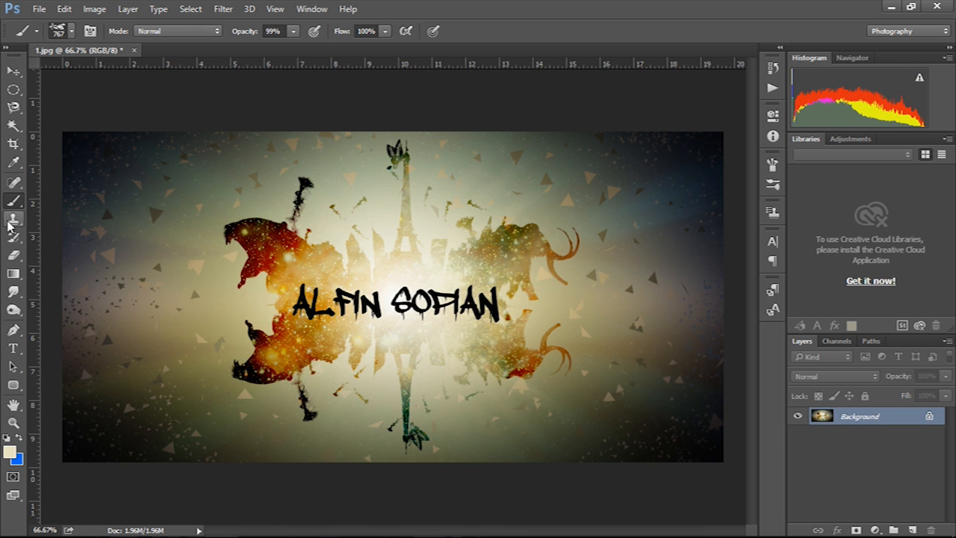
# - With the Clone Stamp, duplicate the poster to Layer 1 and clone texture over the upper-left red creature
pyautogui.click(14, 218)
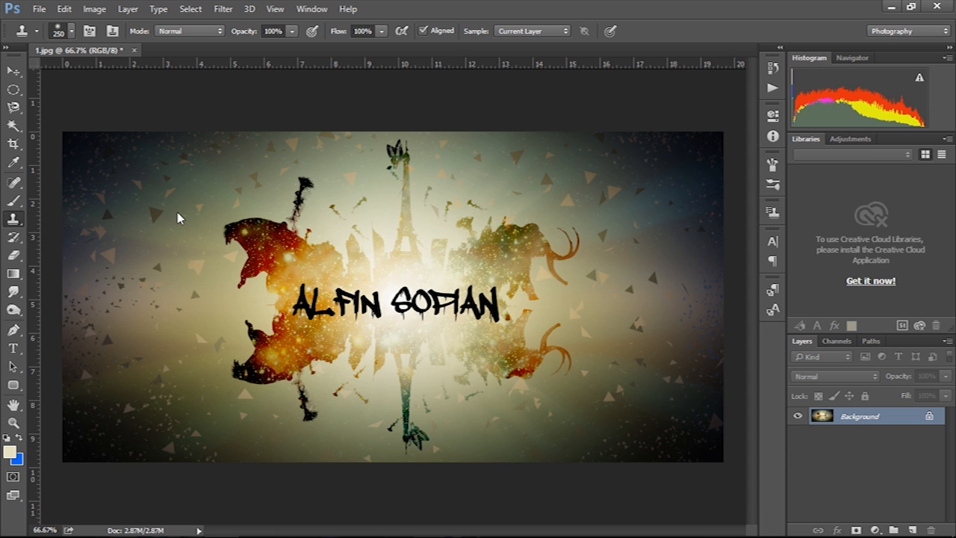
pyautogui.click(178, 218)
pyautogui.click(478, 220)
pyautogui.hotkey('ctrl', 'j')
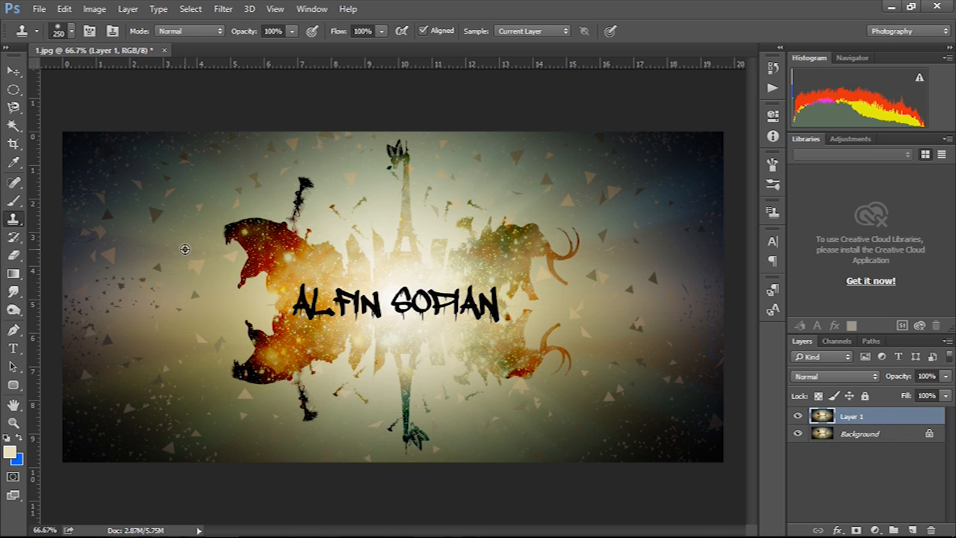
pyautogui.moveTo(205, 214)
pyautogui.mouseDown()
pyautogui.moveTo(246, 250)
pyautogui.moveTo(284, 247)
pyautogui.moveTo(269, 232)
pyautogui.moveTo(266, 200)
pyautogui.moveTo(199, 261)
pyautogui.mouseUp()
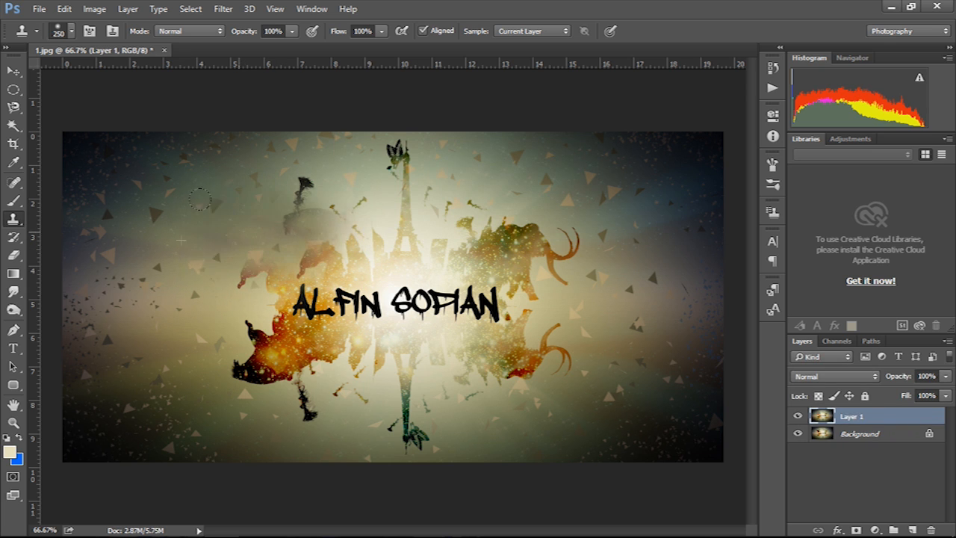
pyautogui.click(14, 256)
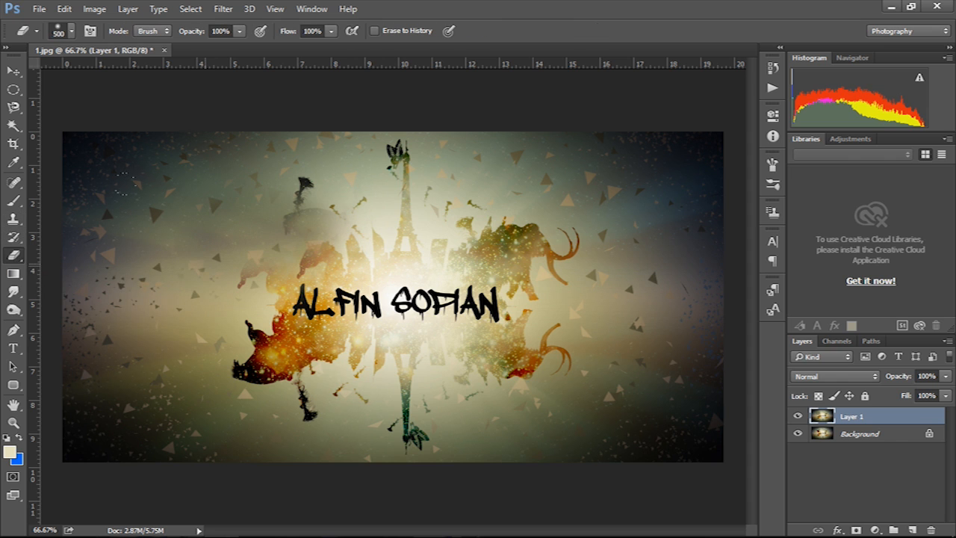
pyautogui.hotkey('ctrl', 'z')
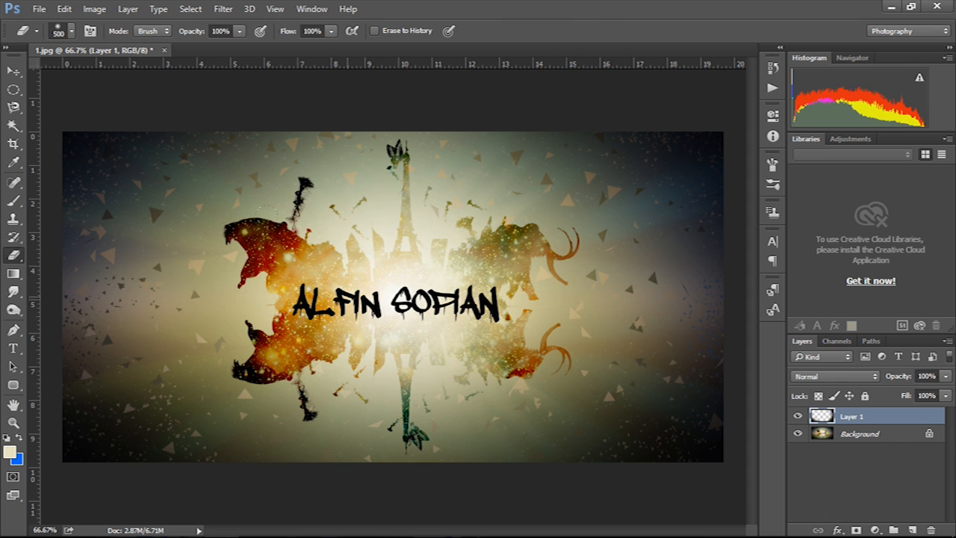
pyautogui.hotkey('ctrl', 'z')
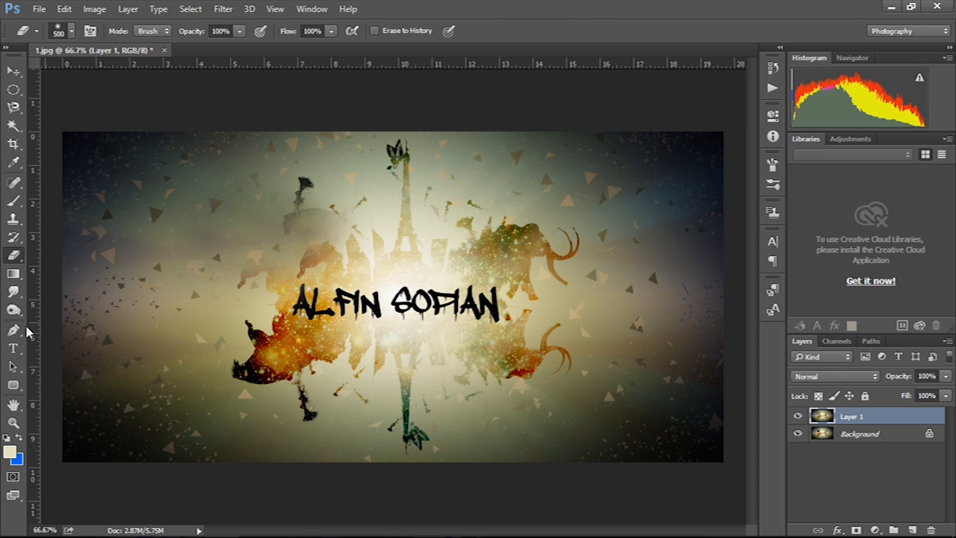
pyautogui.click(14, 275)
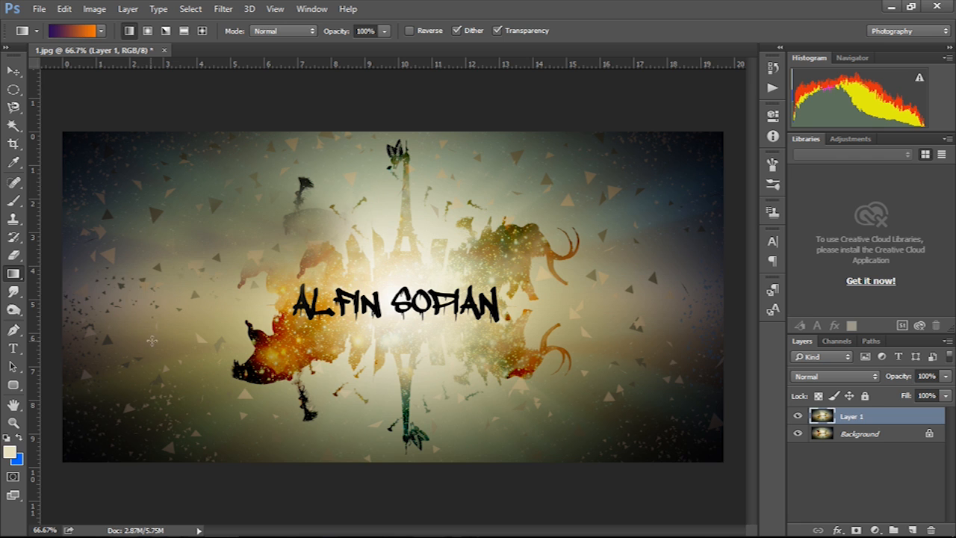
pyautogui.moveTo(547, 288); pyautogui.dragTo(153, 300)
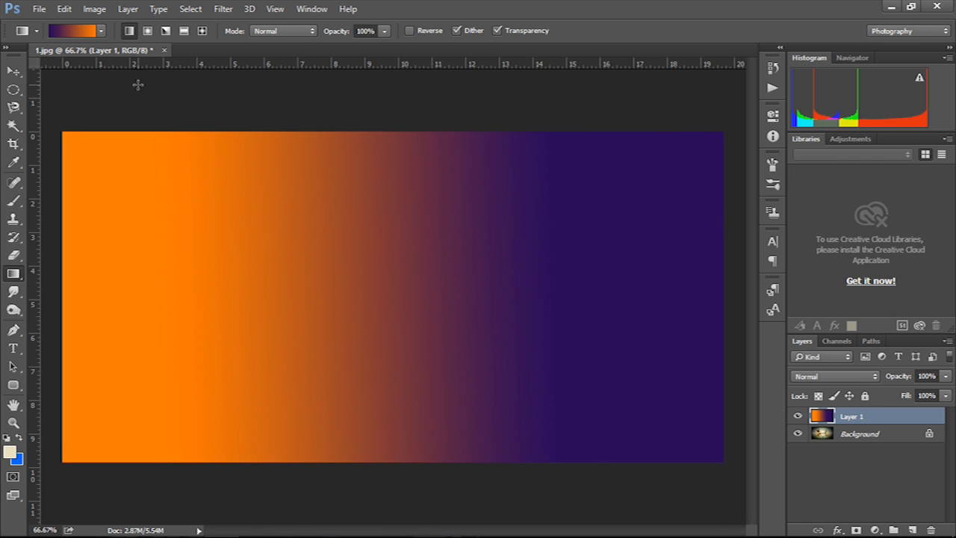
pyautogui.hotkey('ctrl', 'z')
pyautogui.press('r')
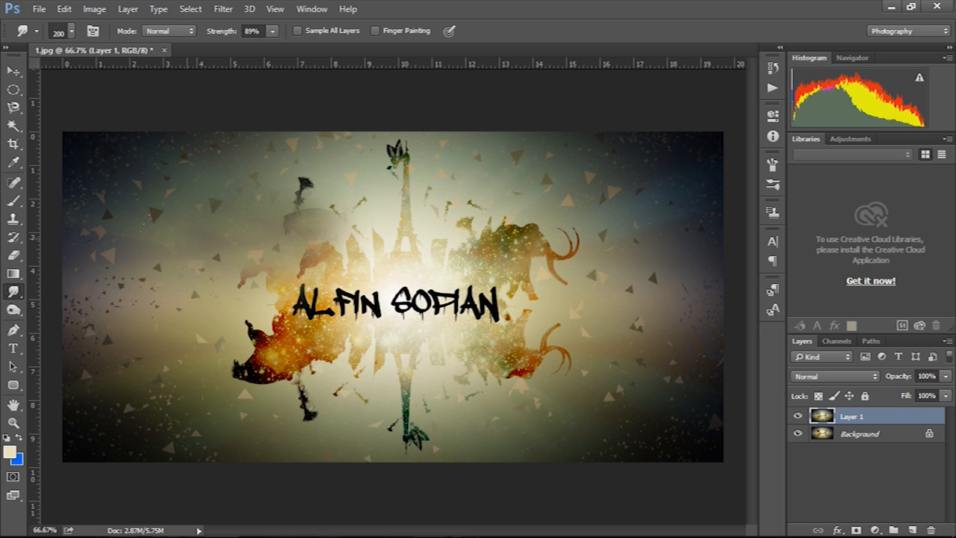
# - Choose a hard round smudge brush, then bring up the Open dialog with Ctrl+O
pyautogui.rightClick(241, 291)
pyautogui.moveTo(355, 432)
pyautogui.mouseDown()
pyautogui.moveTo(352, 380)
pyautogui.moveTo(329, 366)
pyautogui.mouseUp()
pyautogui.click(280, 366)
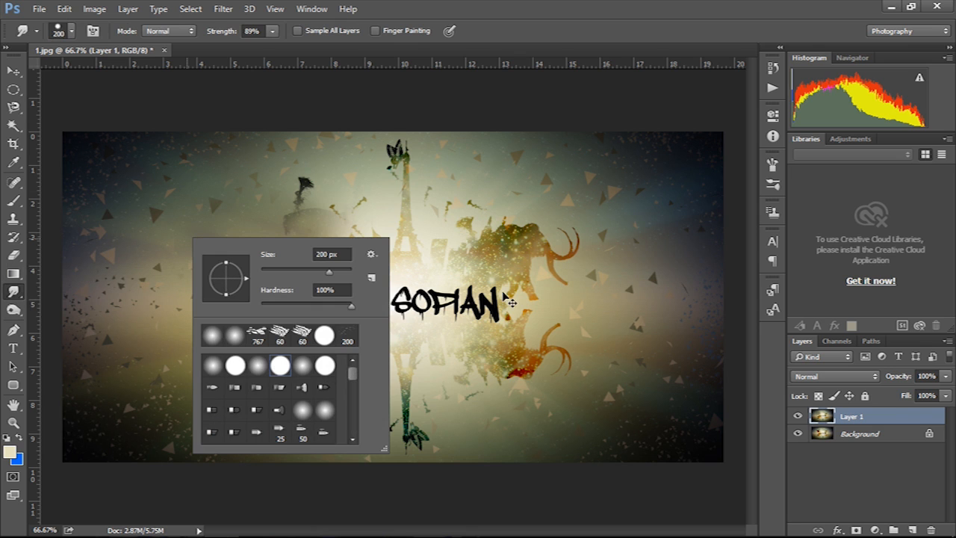
pyautogui.hotkey('ctrl', 'o')
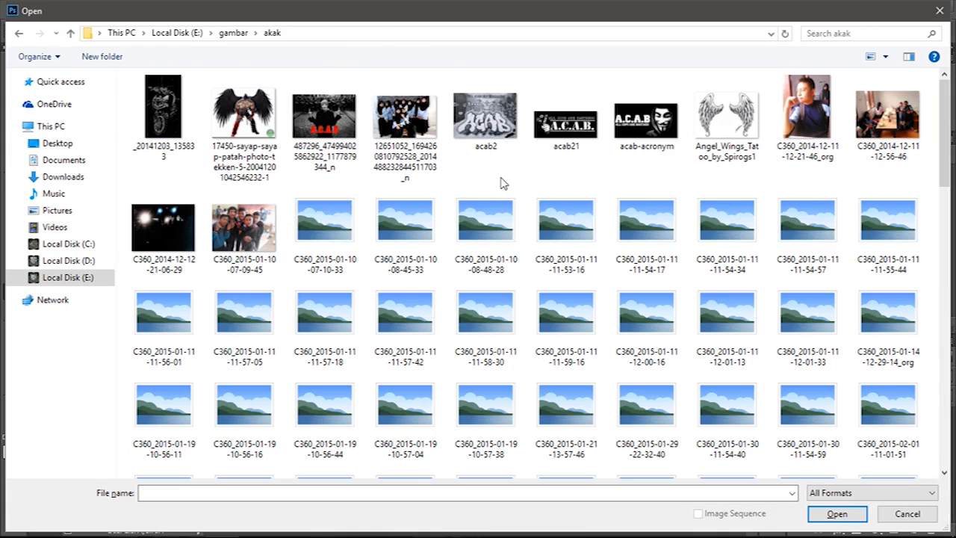
pyautogui.click(808, 115)
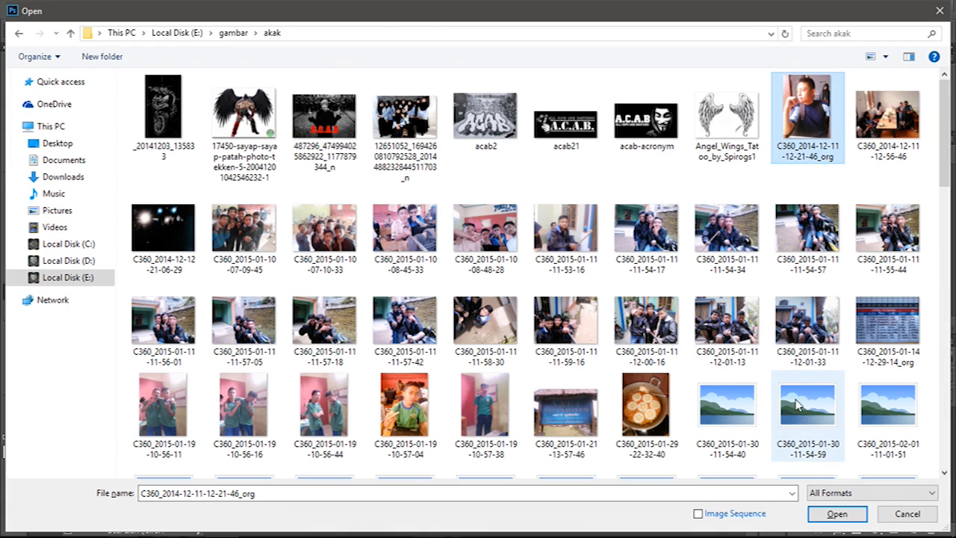
pyautogui.click(841, 514)
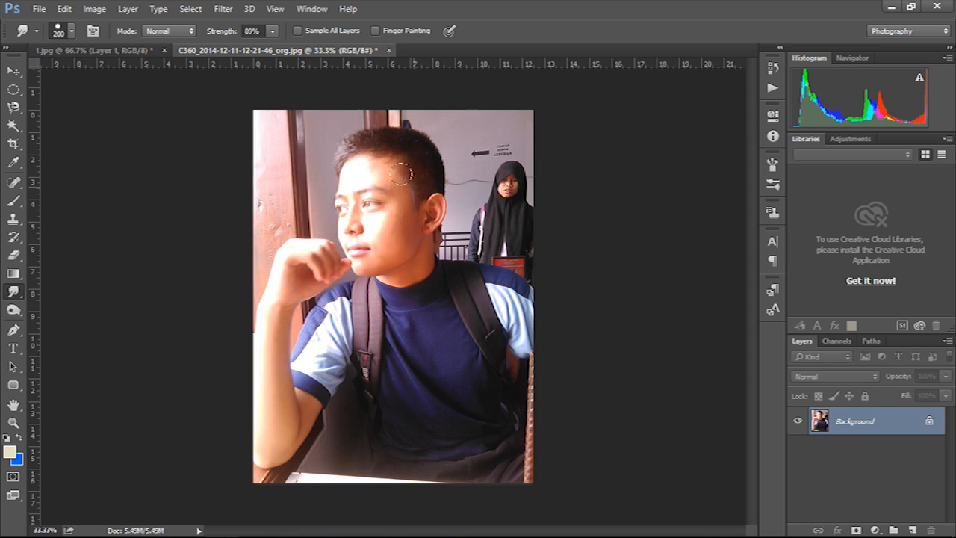
pyautogui.moveTo(366, 226); pyautogui.dragTo(292, 196)
pyautogui.moveTo(397, 183); pyautogui.dragTo(344, 152)
pyautogui.moveTo(391, 224)
pyautogui.mouseDown()
pyautogui.moveTo(404, 245)
pyautogui.moveTo(362, 223)
pyautogui.moveTo(379, 262)
pyautogui.mouseUp()
pyautogui.moveTo(396, 198)
pyautogui.mouseDown()
pyautogui.moveTo(407, 158)
pyautogui.moveTo(352, 135)
pyautogui.moveTo(328, 187)
pyautogui.moveTo(390, 221)
pyautogui.moveTo(400, 180)
pyautogui.moveTo(343, 165)
pyautogui.moveTo(332, 223)
pyautogui.moveTo(388, 222)
pyautogui.moveTo(387, 251)
pyautogui.mouseUp()
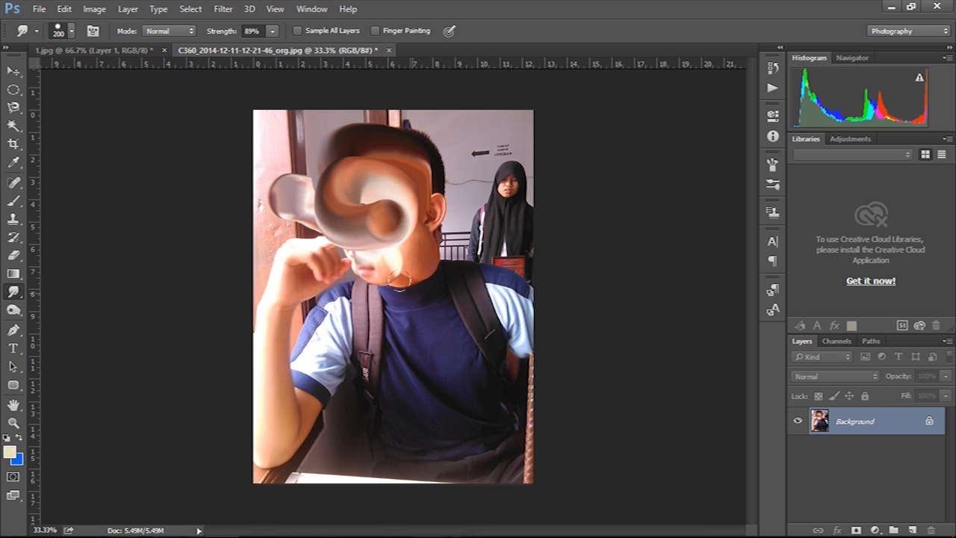
# - Undo both face smudges, then burn the cheek, jaw, ear and mouth area darker
pyautogui.hotkey('ctrl', 'alt', 'z')
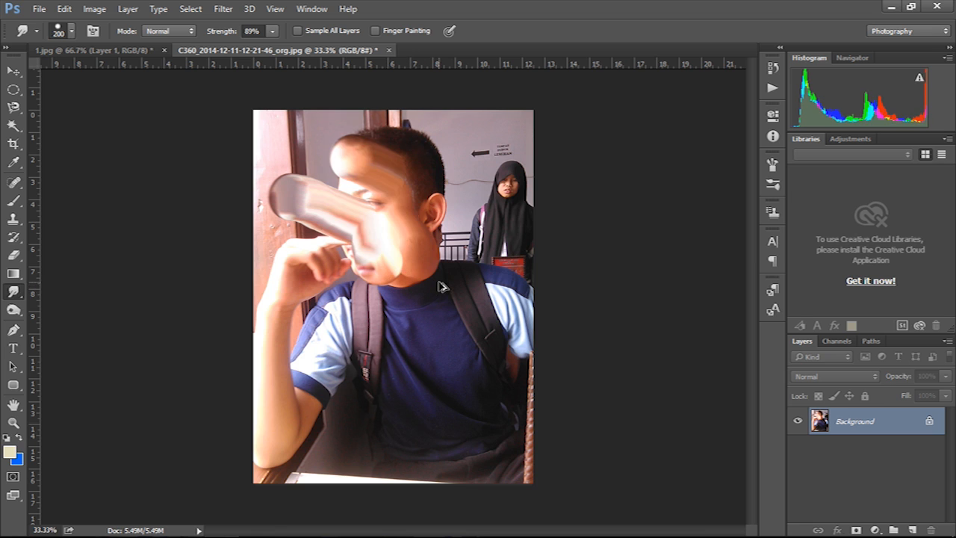
pyautogui.hotkey('ctrl', 'alt', 'z')
pyautogui.hotkey('ctrl', 'alt', 'z')
pyautogui.hotkey('ctrl', 'alt', 'z')
pyautogui.hotkey('ctrl', 'alt', 'z')
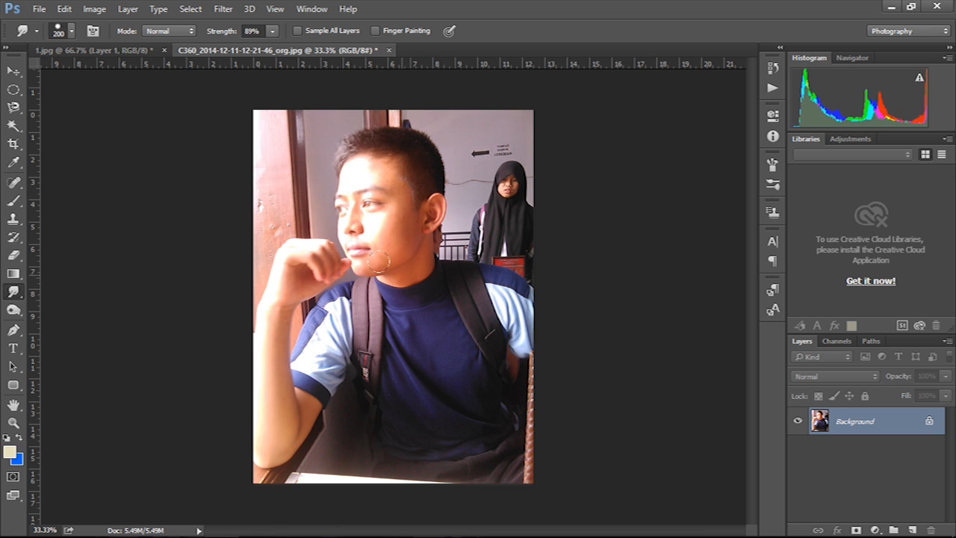
pyautogui.click(16, 312)
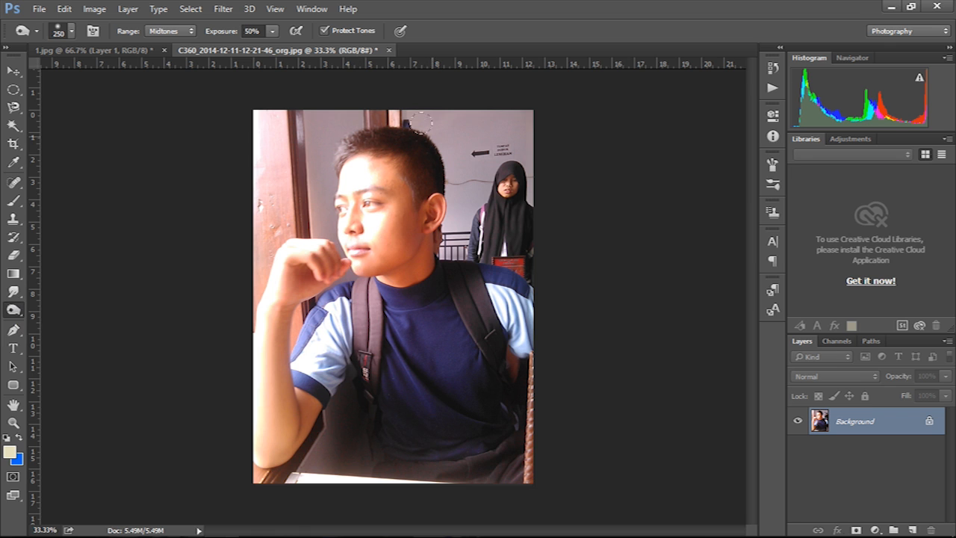
pyautogui.scroll(2, 429, 261)
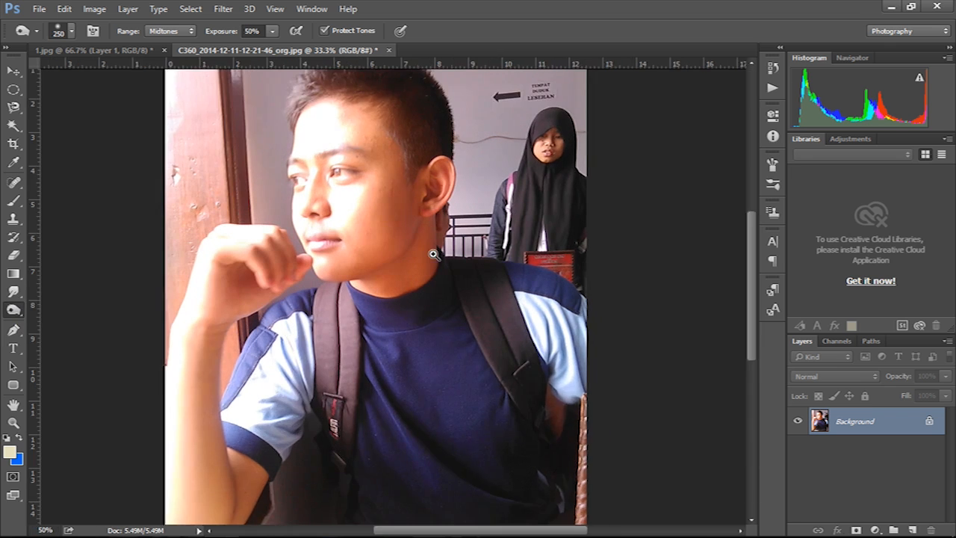
pyautogui.moveTo(379, 185)
pyautogui.mouseDown()
pyautogui.moveTo(393, 162)
pyautogui.moveTo(384, 179)
pyautogui.moveTo(399, 177)
pyautogui.moveTo(356, 220)
pyautogui.moveTo(394, 97)
pyautogui.moveTo(440, 285)
pyautogui.moveTo(461, 485)
pyautogui.mouseUp()
pyautogui.moveTo(441, 315)
pyautogui.mouseDown()
pyautogui.moveTo(422, 297)
pyautogui.moveTo(379, 399)
pyautogui.moveTo(314, 413)
pyautogui.moveTo(330, 242)
pyautogui.moveTo(291, 127)
pyautogui.moveTo(247, 232)
pyautogui.moveTo(267, 293)
pyautogui.moveTo(244, 212)
pyautogui.moveTo(231, 284)
pyautogui.moveTo(231, 239)
pyautogui.moveTo(256, 393)
pyautogui.moveTo(298, 484)
pyautogui.mouseUp()
pyautogui.scroll(1, 443, 365)
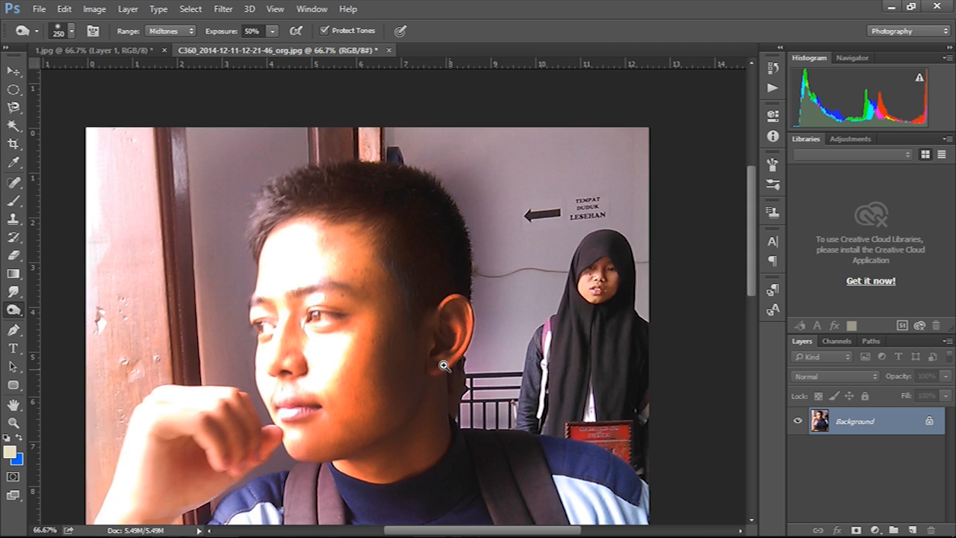
pyautogui.scroll(-3, 443, 365)
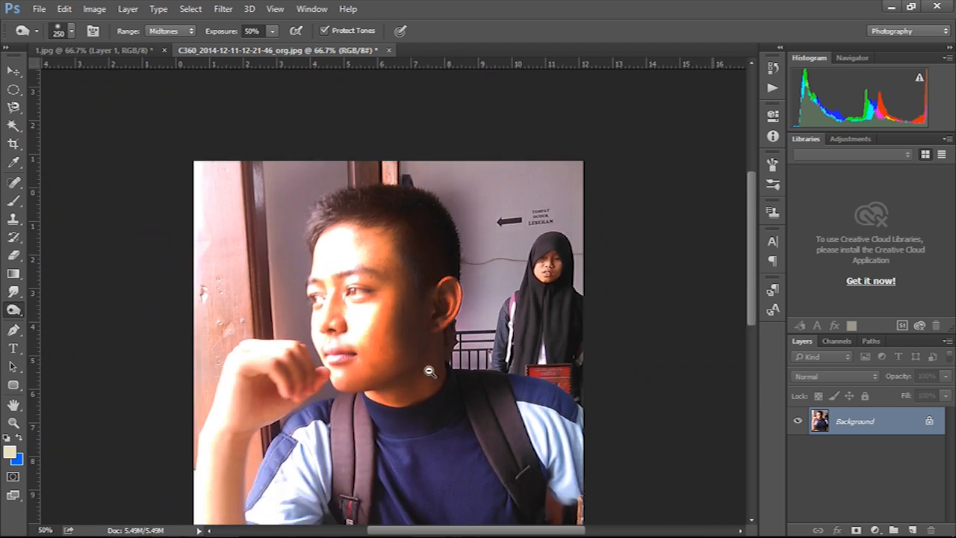
pyautogui.click(13, 330)
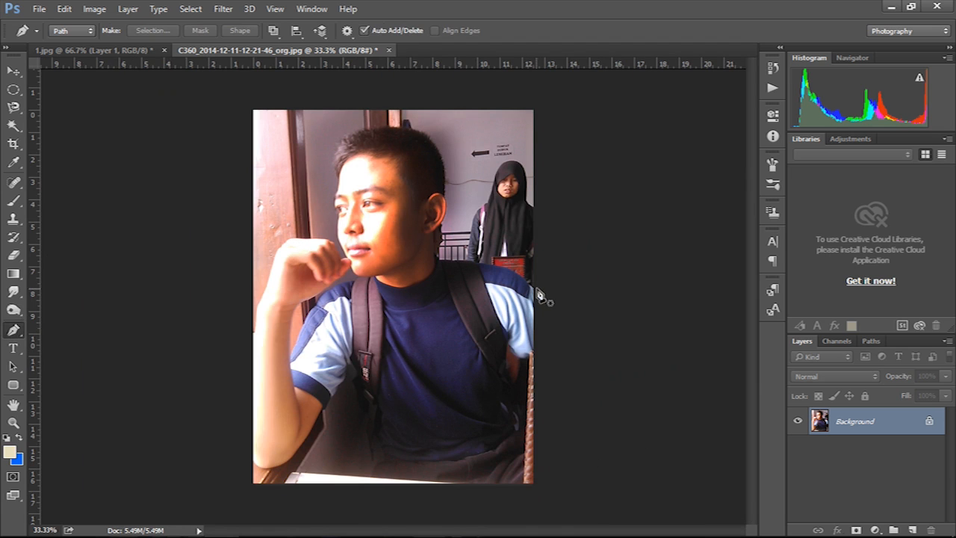
pyautogui.scroll(2, 539, 296)
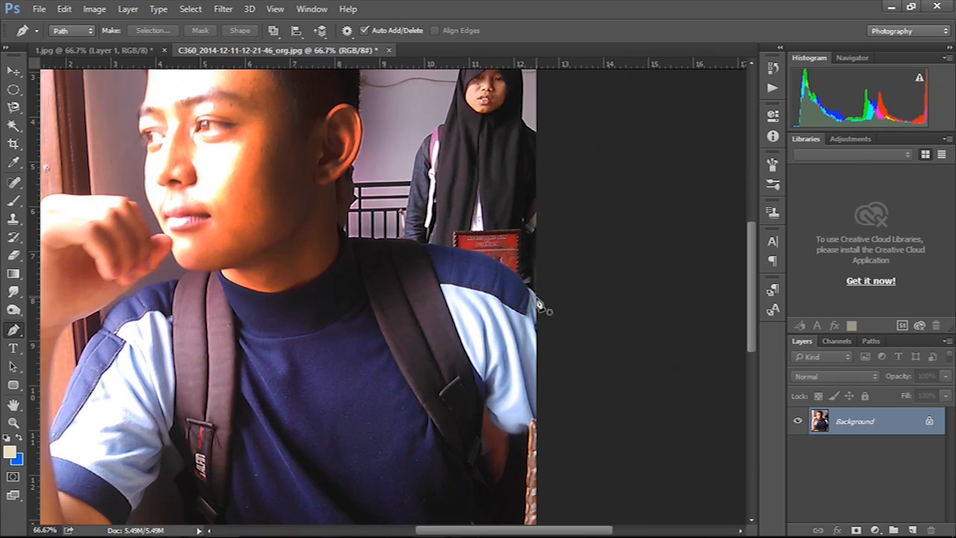
pyautogui.click(542, 298)
pyautogui.moveTo(473, 250); pyautogui.dragTo(439, 241)
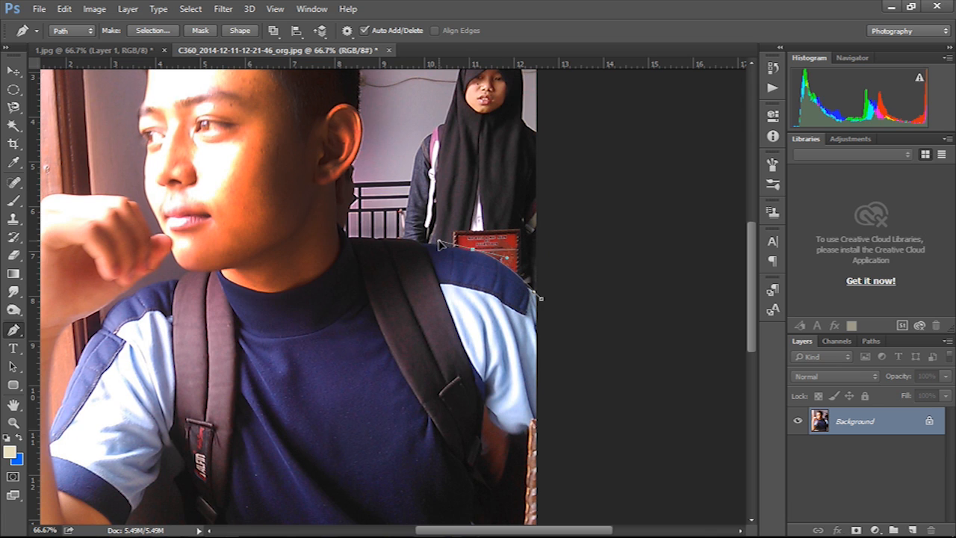
pyautogui.click(352, 238)
pyautogui.click(348, 227)
pyautogui.click(350, 195)
pyautogui.press('v')
pyautogui.moveTo(379, 138); pyautogui.dragTo(407, 218)
pyautogui.moveTo(384, 166); pyautogui.dragTo(384, 136)
pyautogui.click(490, 311)
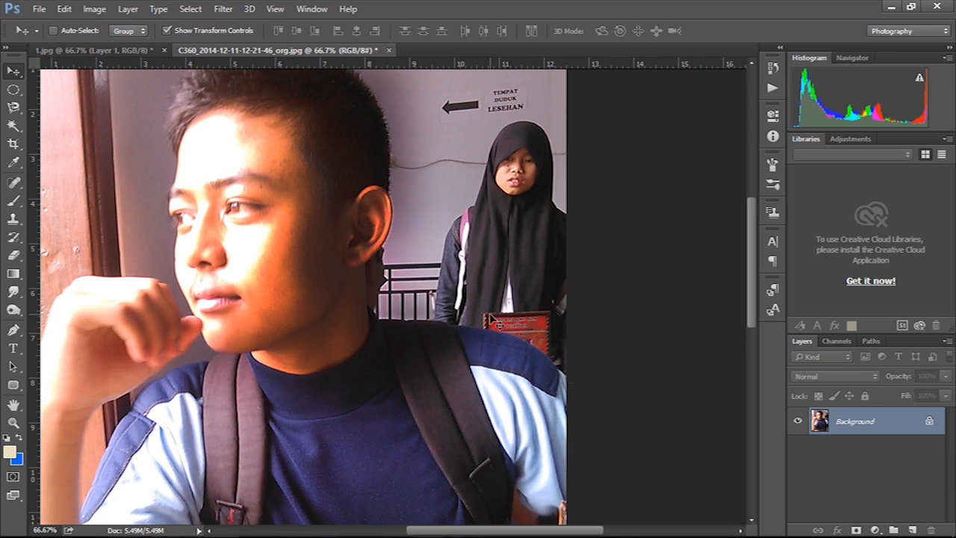
pyautogui.moveTo(453, 203); pyautogui.dragTo(411, 236)
pyautogui.press('p')
pyautogui.moveTo(381, 198); pyautogui.dragTo(356, 187)
pyautogui.moveTo(290, 193); pyautogui.dragTo(272, 209)
pyautogui.moveTo(239, 237); pyautogui.dragTo(227, 247)
pyautogui.moveTo(235, 289); pyautogui.dragTo(244, 309)
pyautogui.moveTo(276, 363); pyautogui.dragTo(322, 412)
pyautogui.moveTo(410, 459); pyautogui.dragTo(463, 478)
pyautogui.moveTo(512, 483); pyautogui.dragTo(554, 490)
pyautogui.click(574, 496)
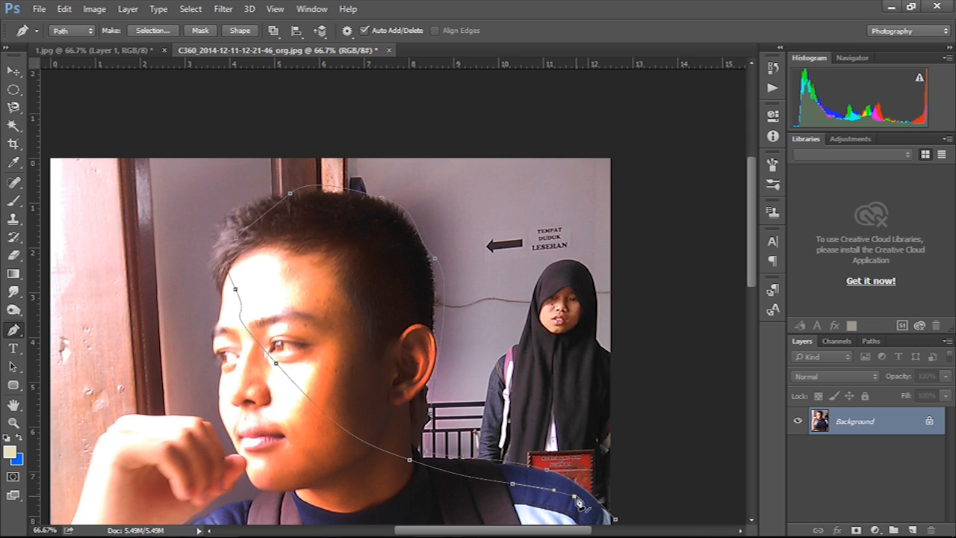
pyautogui.hotkey('ctrl', 'alt', 'z')
pyautogui.hotkey('ctrl', 'alt', 'z')
pyautogui.hotkey('ctrl', 'alt', 'z')
pyautogui.hotkey('ctrl', 'alt', 'z')
pyautogui.hotkey('ctrl', 'alt', 'z')
pyautogui.hotkey('ctrl', 'alt', 'z')
pyautogui.hotkey('ctrl', 'alt', 'z')
pyautogui.hotkey('ctrl', 'alt', 'z')
pyautogui.hotkey('ctrl', 'alt', 'z')
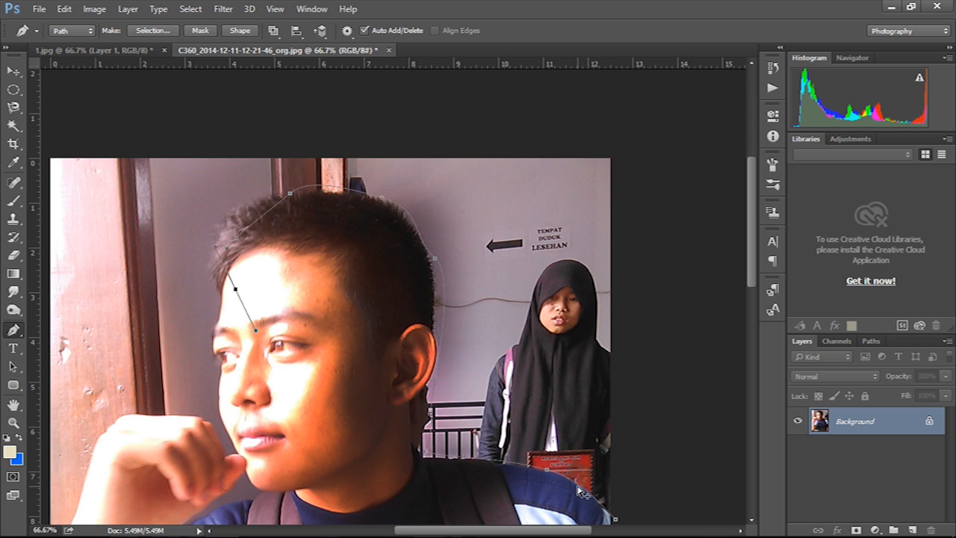
pyautogui.hotkey('ctrl', 'alt', 'z')
pyautogui.hotkey('ctrl', 'alt', 'z')
pyautogui.hotkey('ctrl', 'alt', 'z')
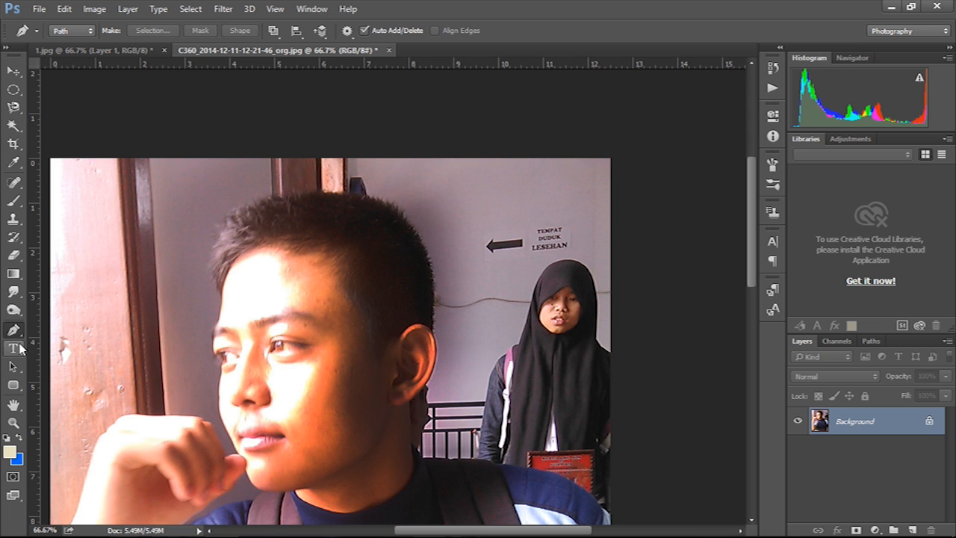
pyautogui.click(20, 347)
pyautogui.click(261, 282)
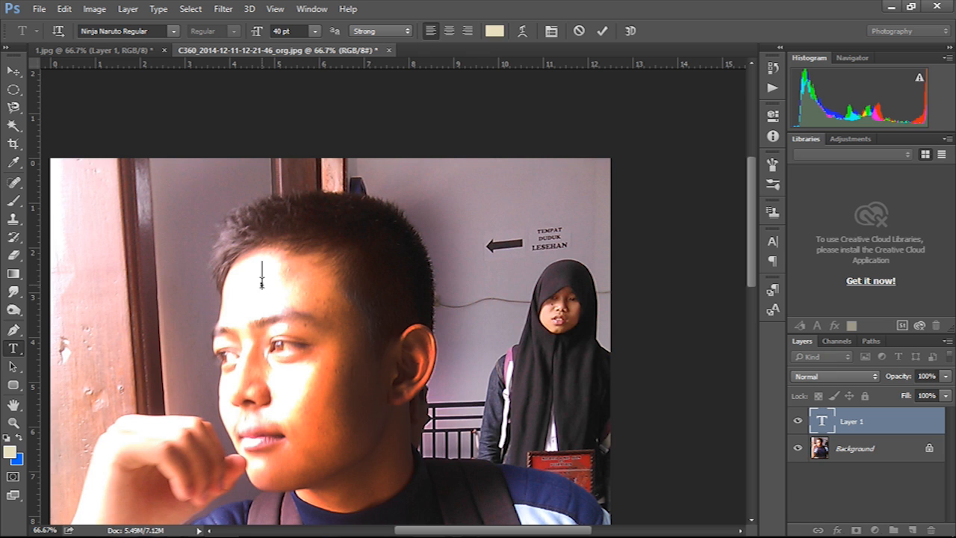
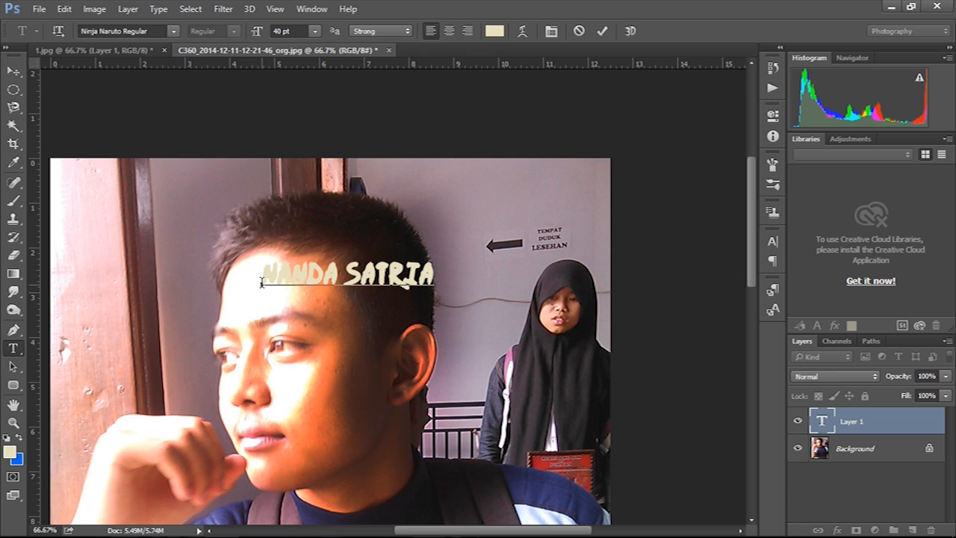
pyautogui.click(14, 71)
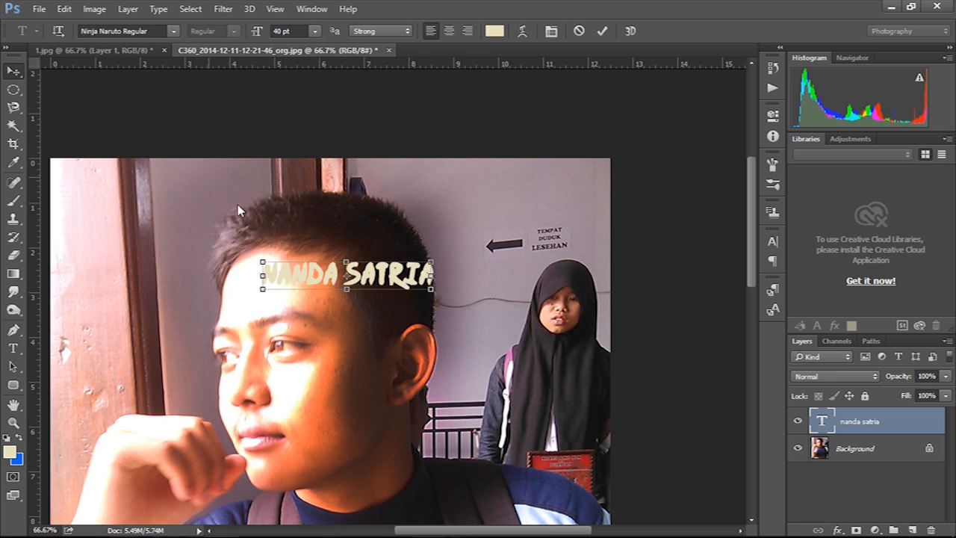
pyautogui.moveTo(388, 287); pyautogui.dragTo(371, 231)
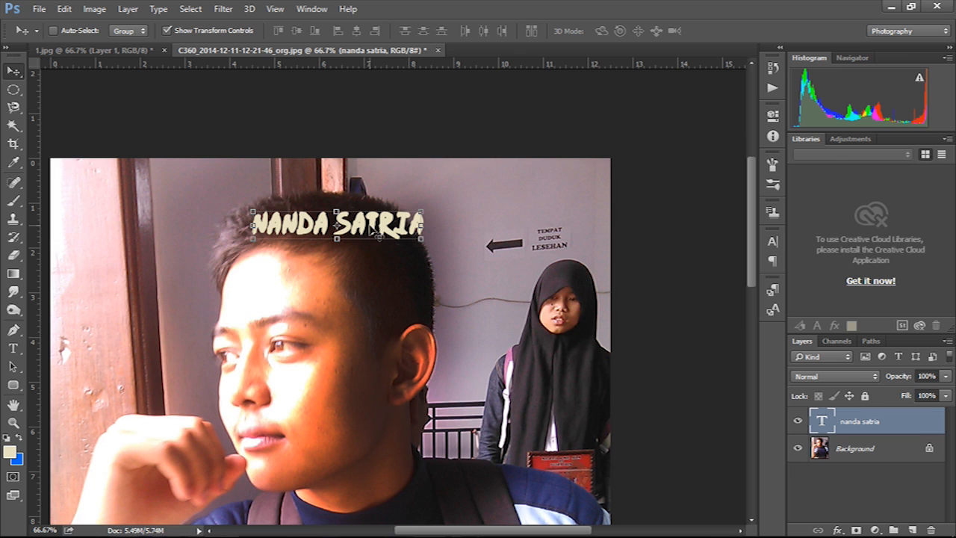
pyautogui.press('Delete')
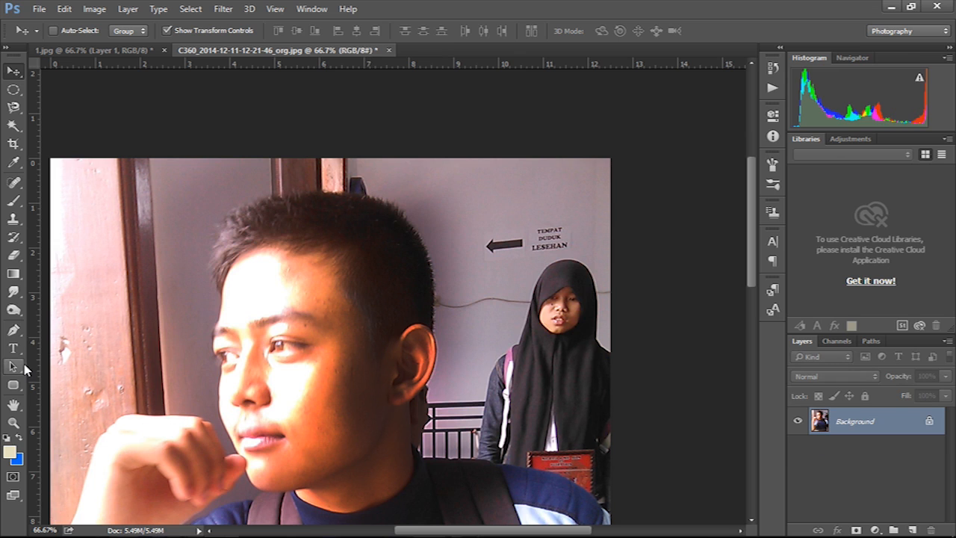
pyautogui.click(21, 367)
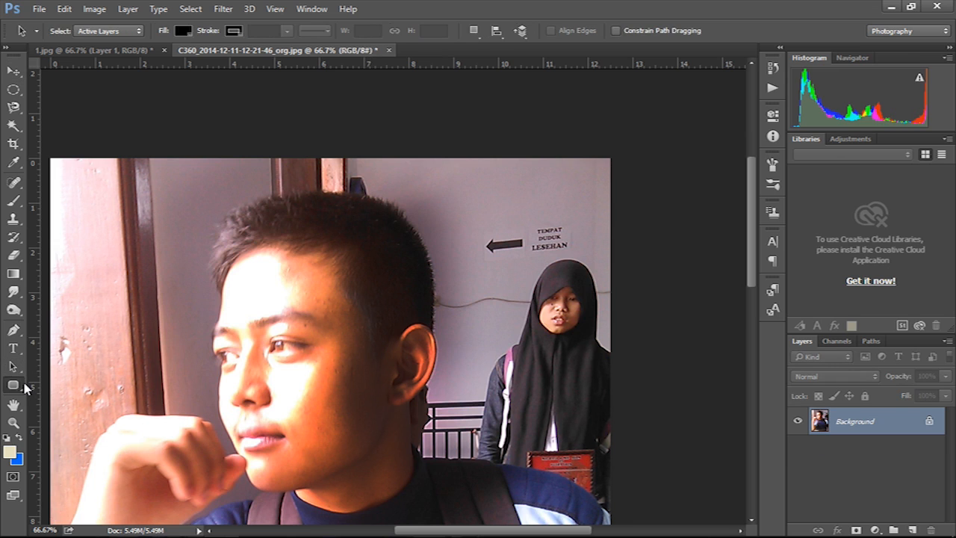
pyautogui.click(23, 384)
pyautogui.click(18, 373)
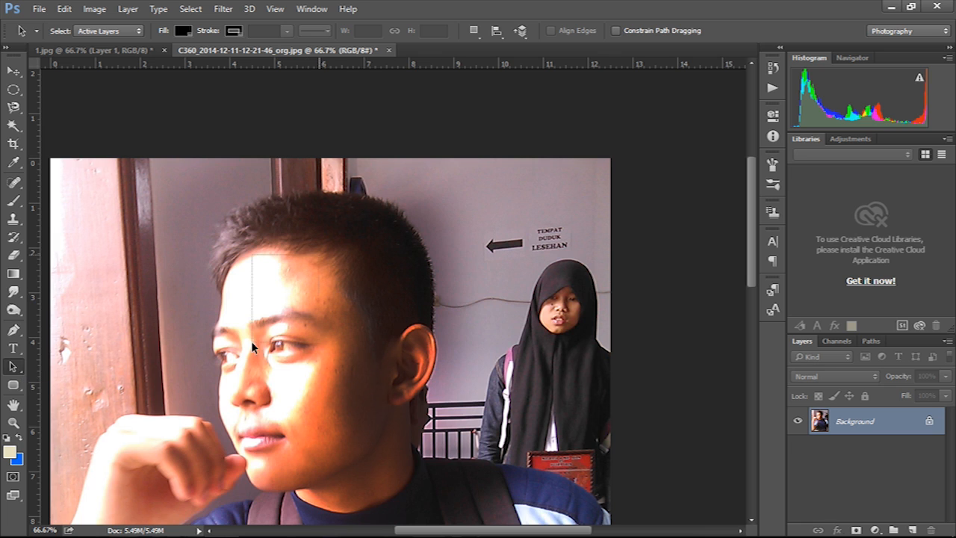
pyautogui.click(13, 386)
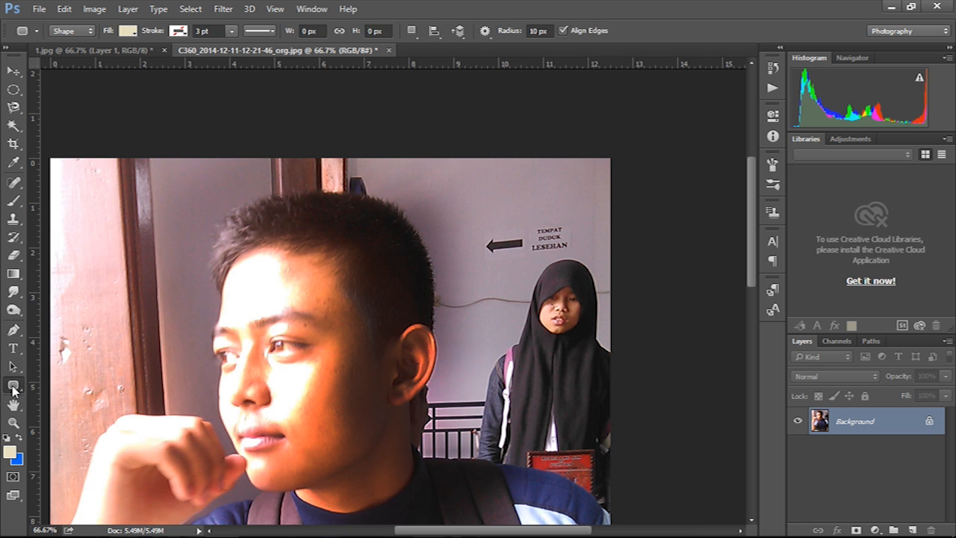
pyautogui.click(13, 386)
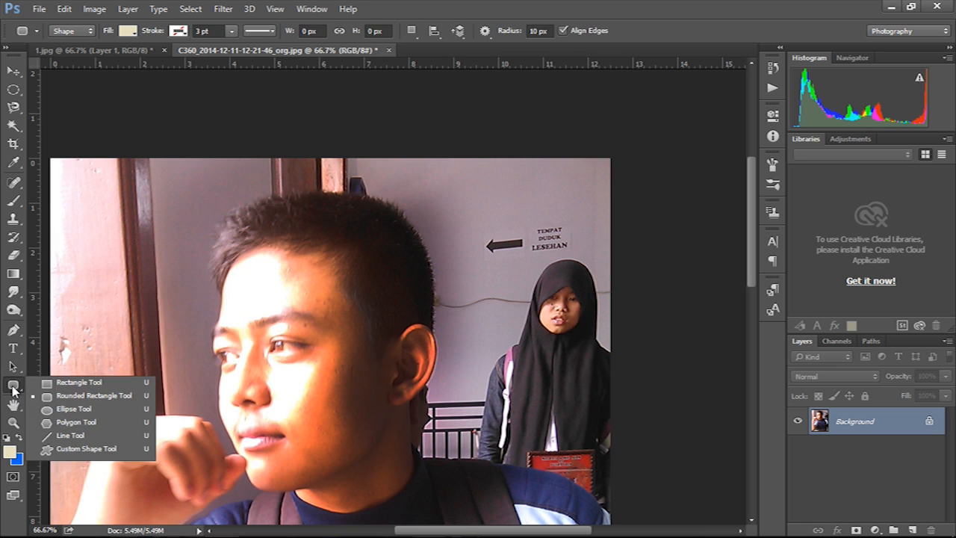
pyautogui.click(61, 383)
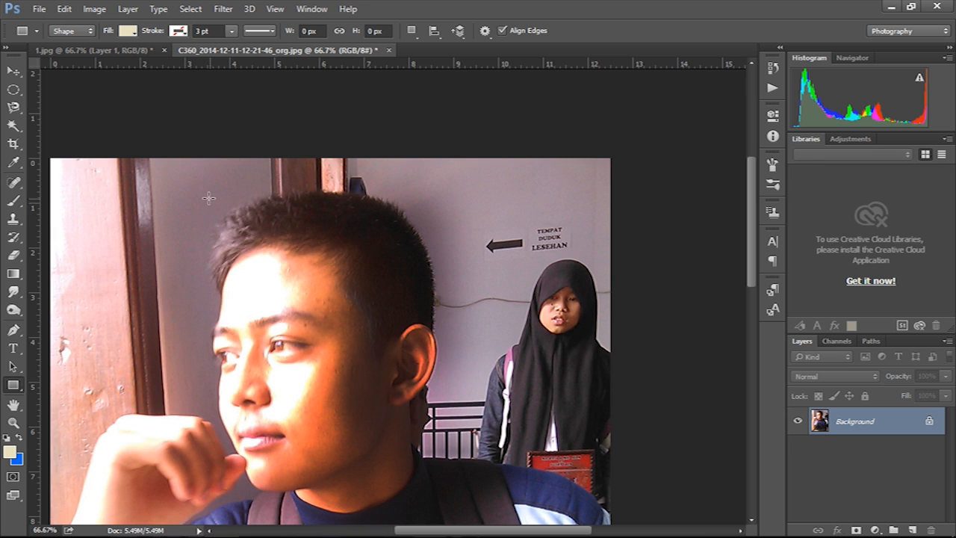
pyautogui.moveTo(200, 190); pyautogui.dragTo(486, 401)
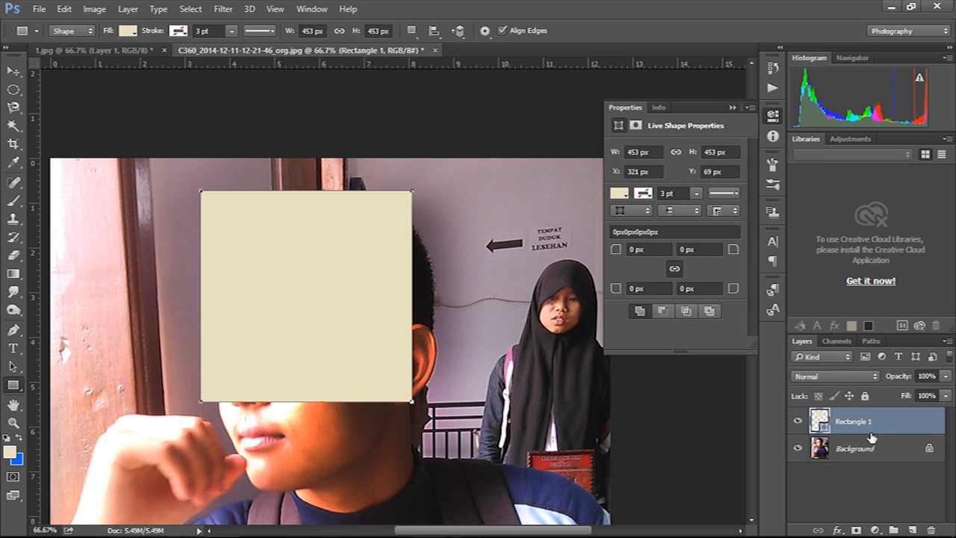
pyautogui.click(731, 107)
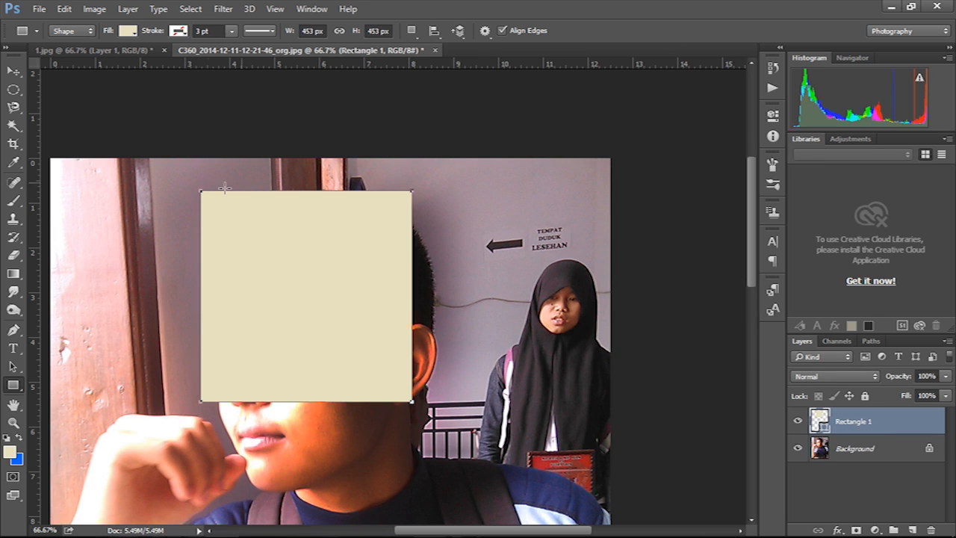
pyautogui.click(13, 71)
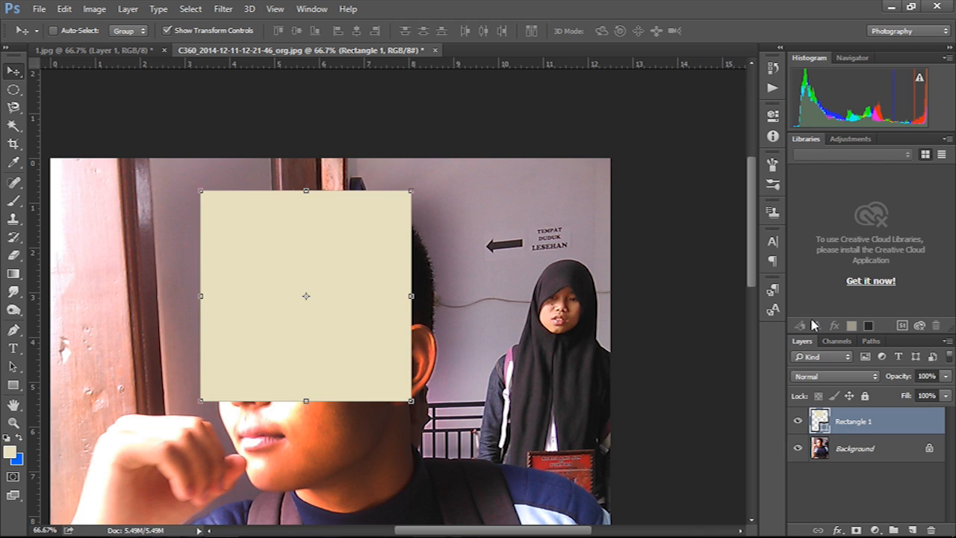
pyautogui.press('Delete')
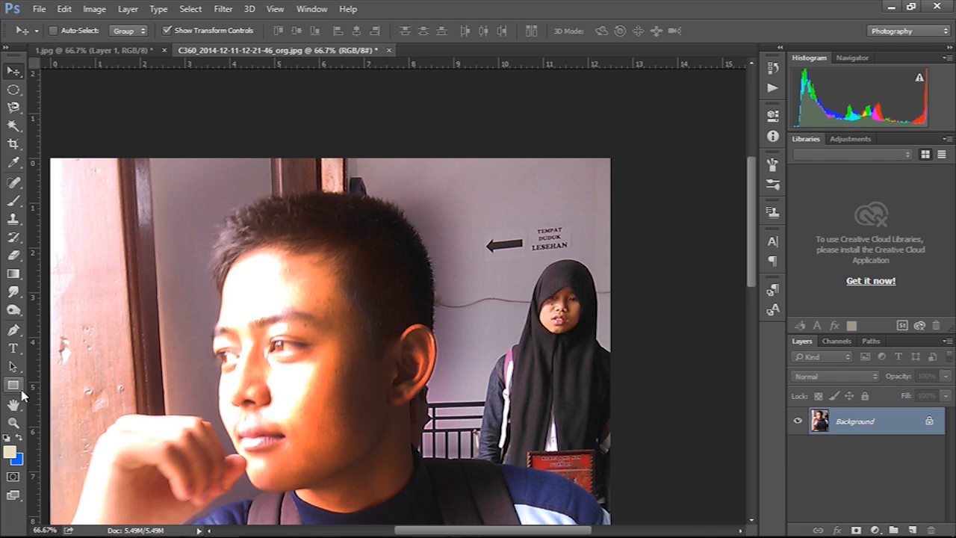
# - Zoom the photo to 100% and pan with the Hand tool down to the bottom and back to the face
pyautogui.click(13, 404)
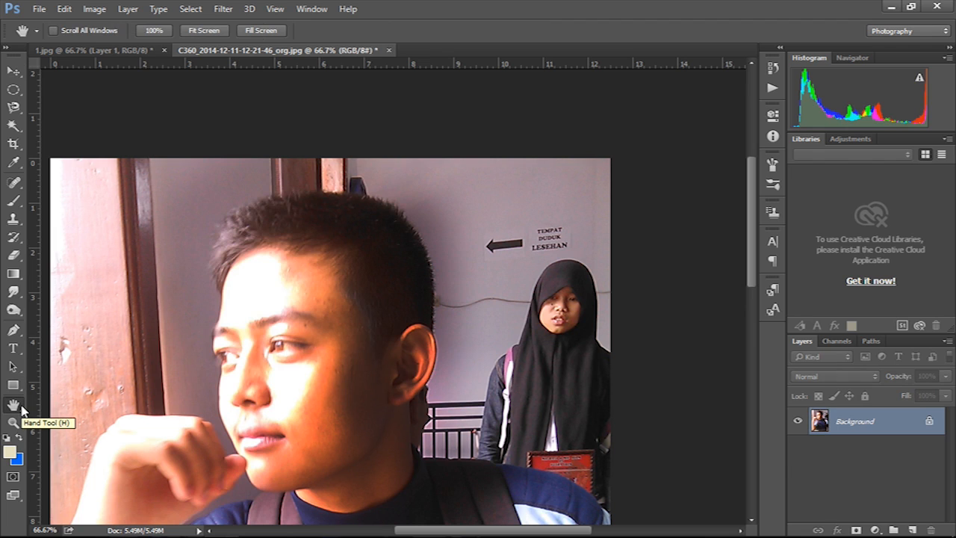
pyautogui.keyDown('ctrl'); pyautogui.click(353, 342); pyautogui.keyUp('ctrl')
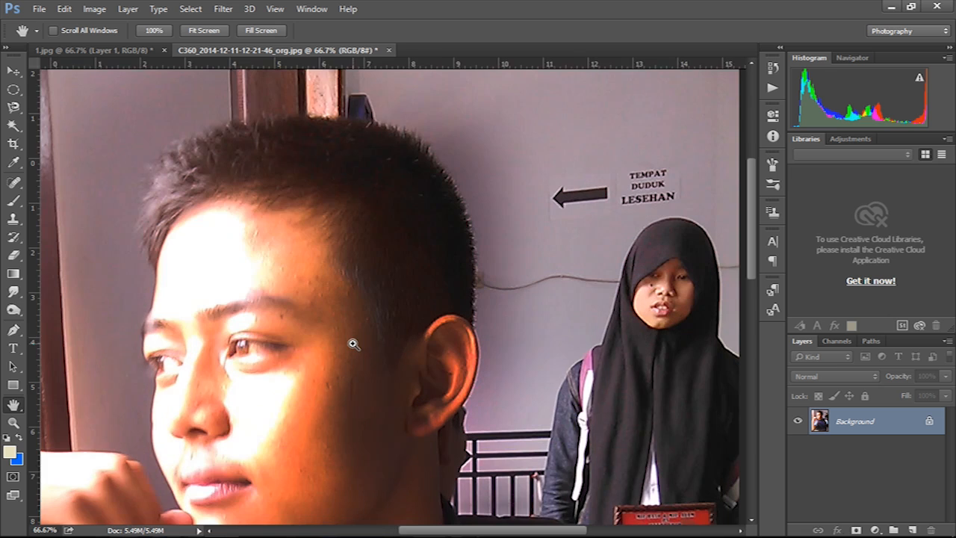
pyautogui.moveTo(371, 446); pyautogui.dragTo(463, 198)
pyautogui.moveTo(400, 420); pyautogui.dragTo(469, 258)
pyautogui.moveTo(414, 334); pyautogui.dragTo(303, 112)
pyautogui.moveTo(418, 372); pyautogui.dragTo(329, 463)
pyautogui.moveTo(429, 202); pyautogui.dragTo(378, 334)
pyautogui.moveTo(205, 230); pyautogui.dragTo(625, 347)
pyautogui.moveTo(459, 303); pyautogui.dragTo(358, 258)
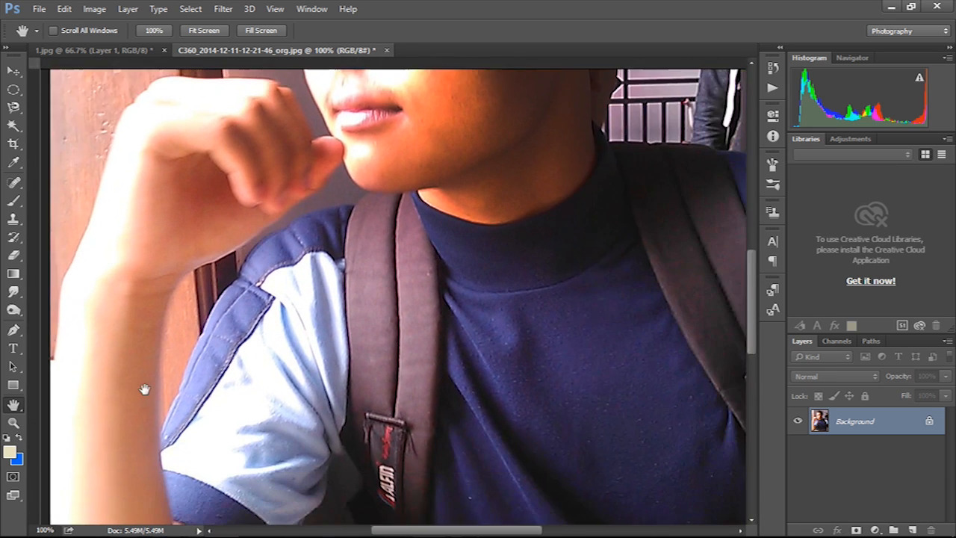
# - Zoom out to 50%, then zoom back in through 66.7% and 100% to 200%
pyautogui.click(15, 426)
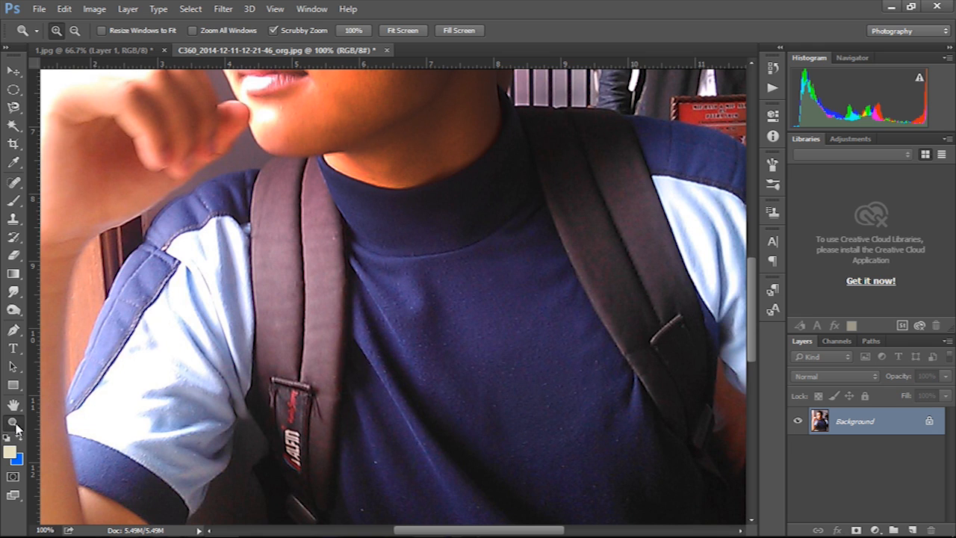
pyautogui.click(74, 33)
pyautogui.click(527, 303)
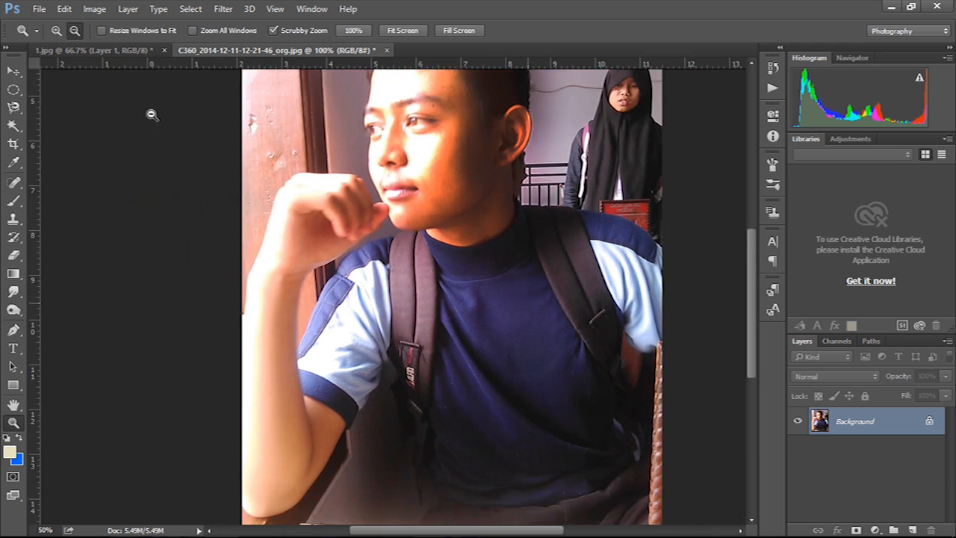
pyautogui.click(56, 30)
pyautogui.click(555, 345)
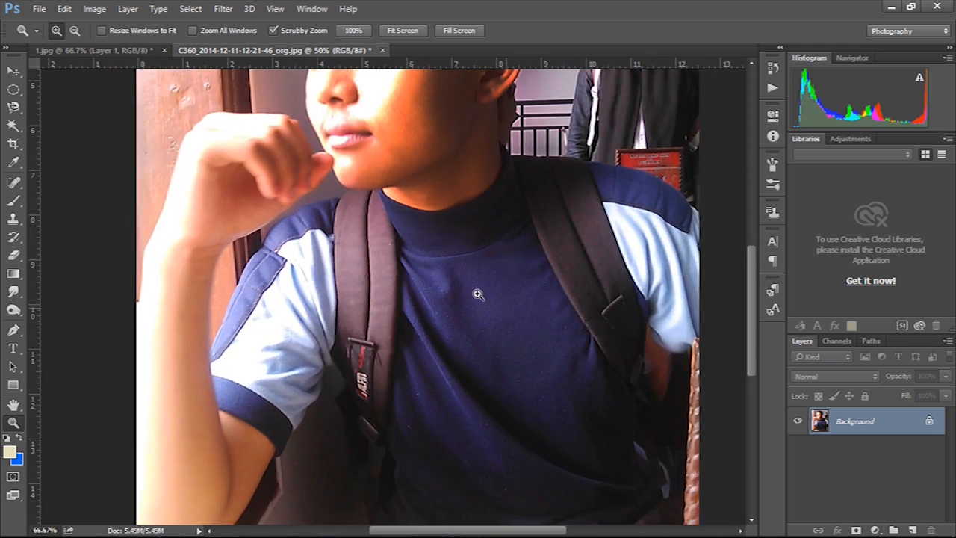
pyautogui.click(476, 292)
pyautogui.click(439, 272)
# - Pan from the shirt up to the face, then zoom out via 66.67% to 50%
pyautogui.moveTo(448, 282); pyautogui.dragTo(473, 363)
pyautogui.moveTo(457, 194); pyautogui.dragTo(536, 289)
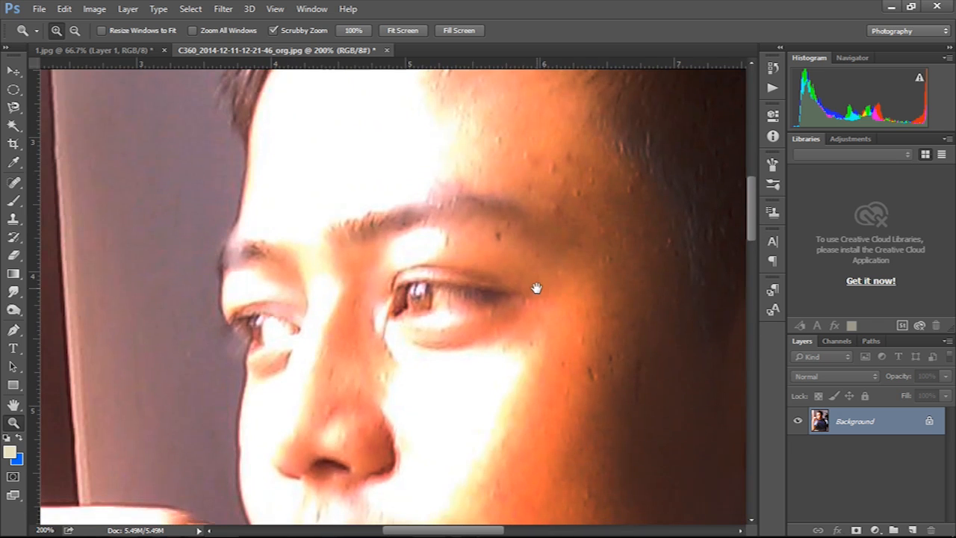
pyautogui.click(74, 30)
pyautogui.click(427, 331)
pyautogui.click(427, 333)
pyautogui.click(428, 332)
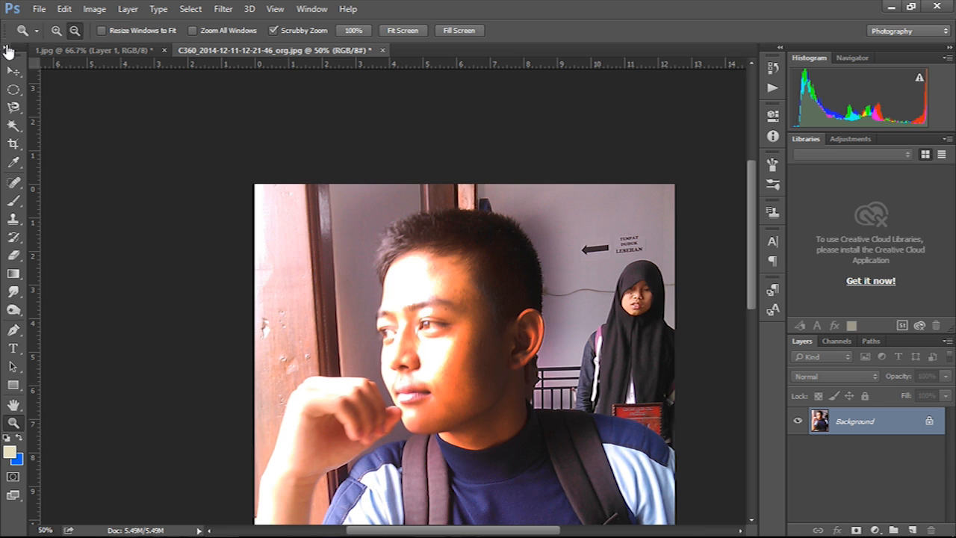
# - Close the portrait photo, discarding its unsaved changes
pyautogui.click(17, 73)
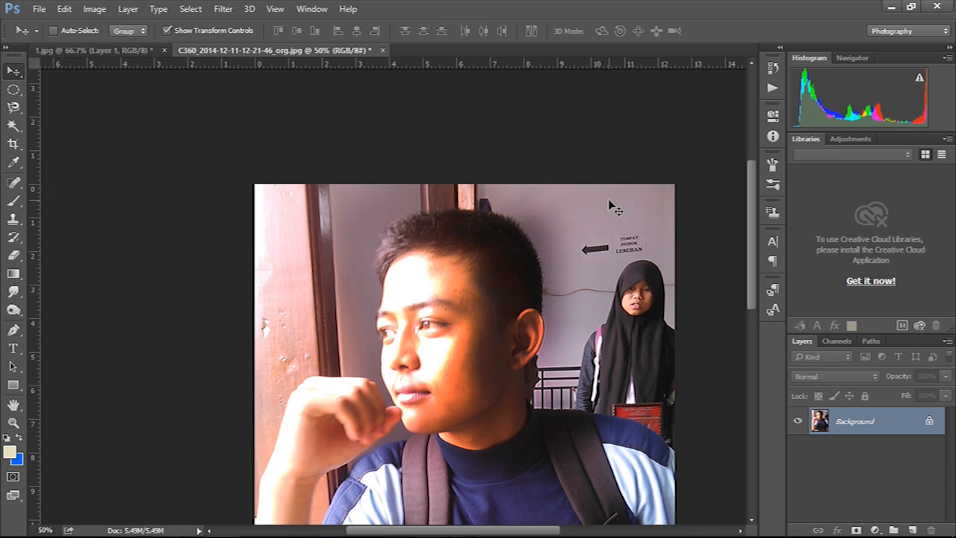
pyautogui.click(382, 50)
pyautogui.click(513, 322)
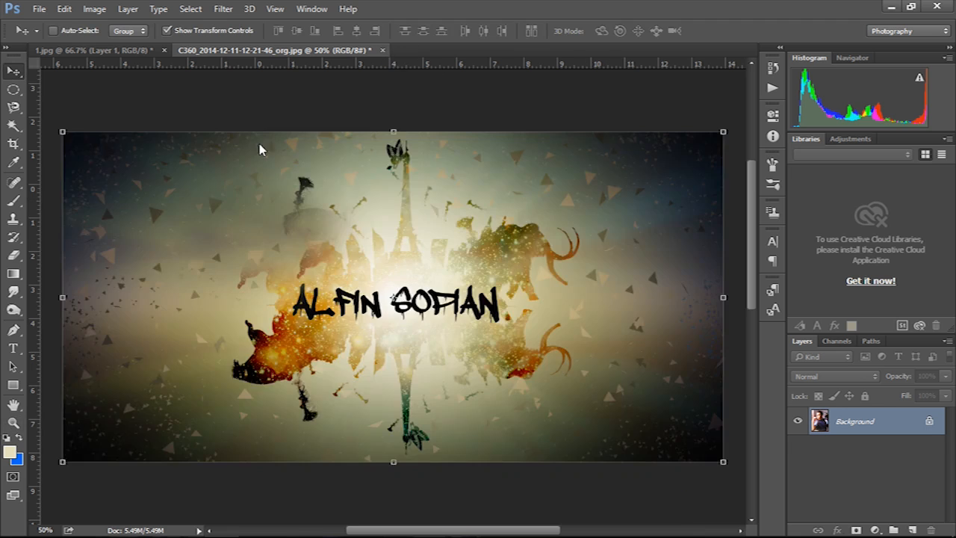